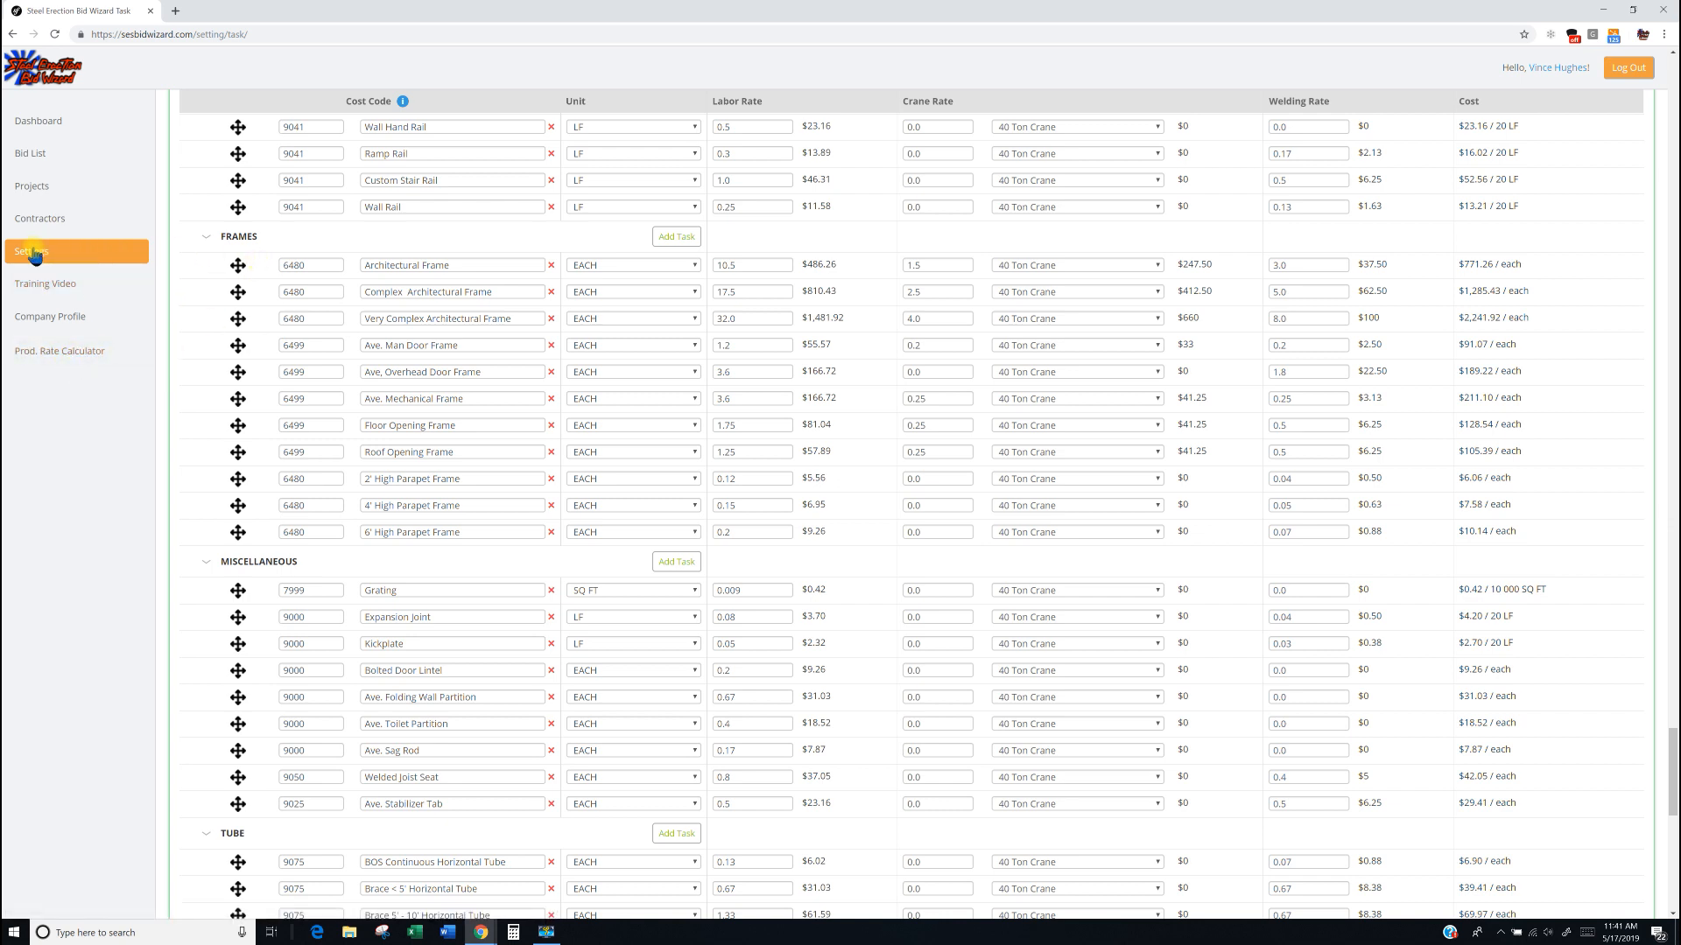
Open the Count Tasks production rate calculator and move its dialog higher on the page.
click(74, 355)
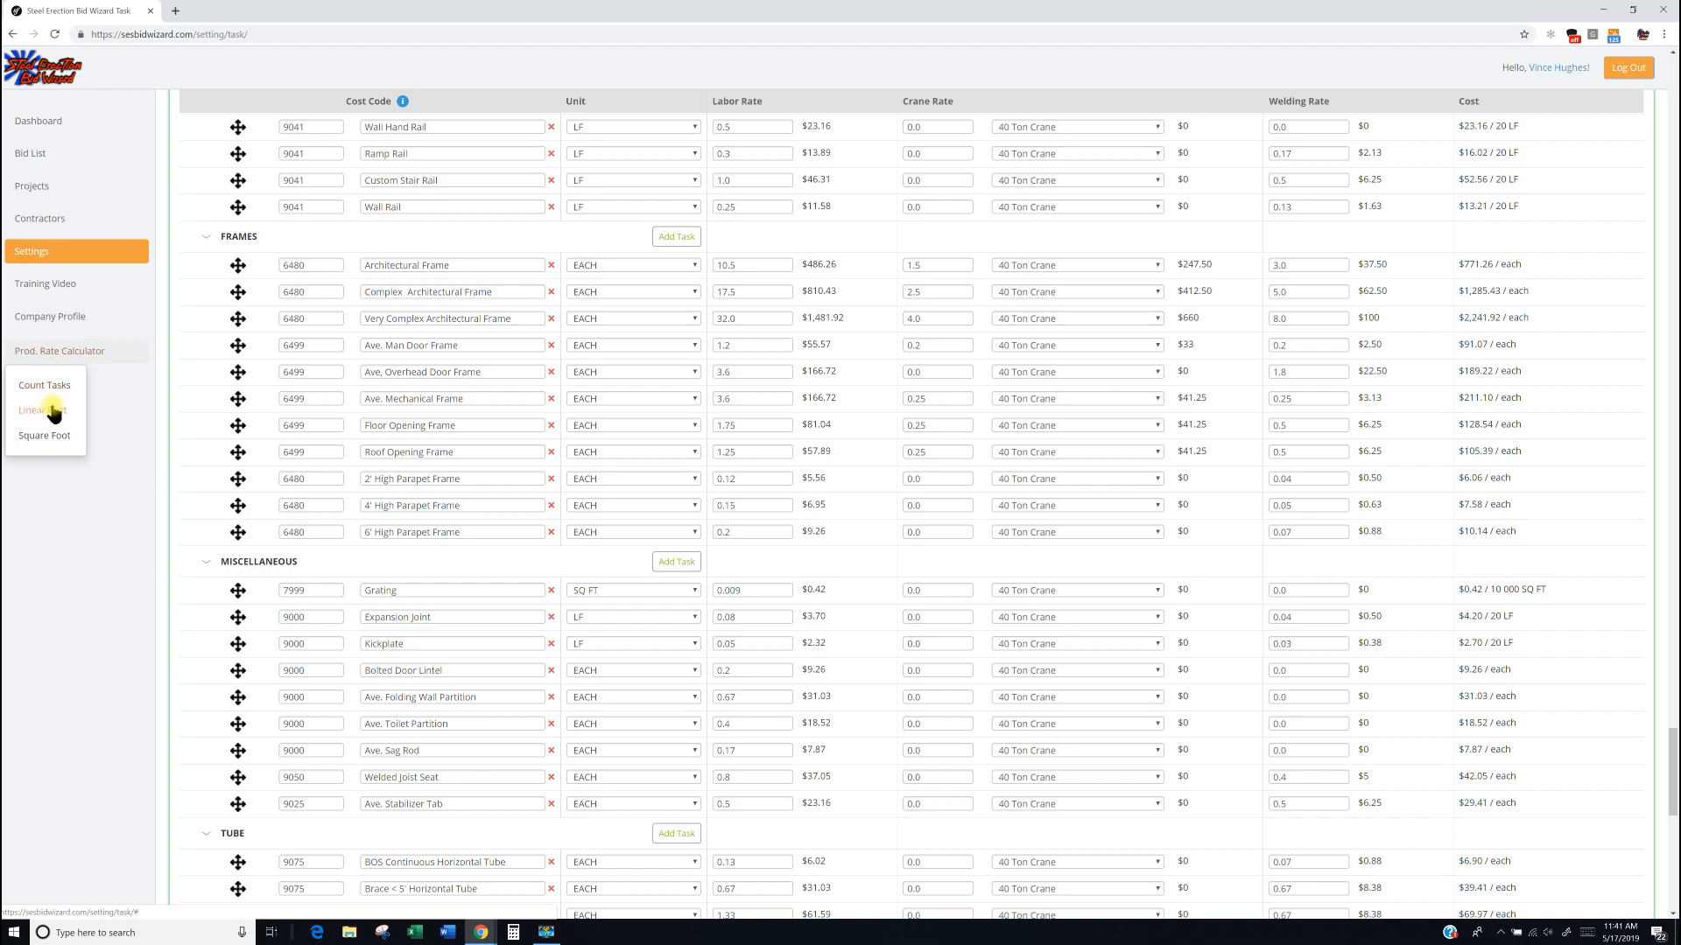
click(54, 389)
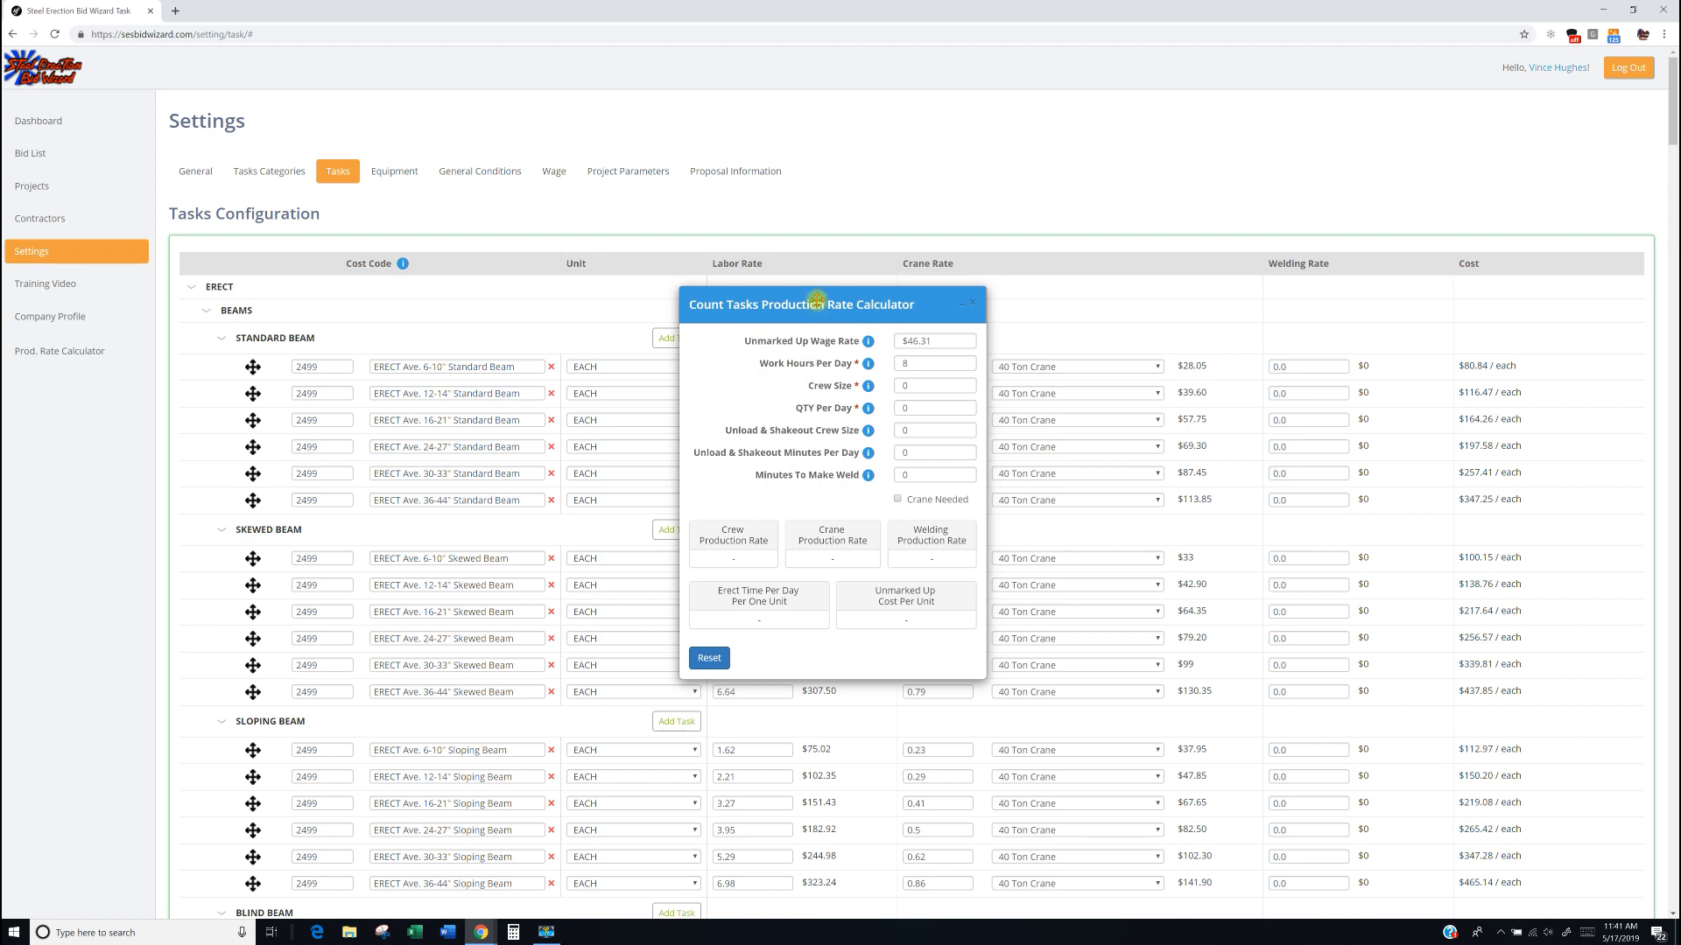
drag(815, 299, 839, 241)
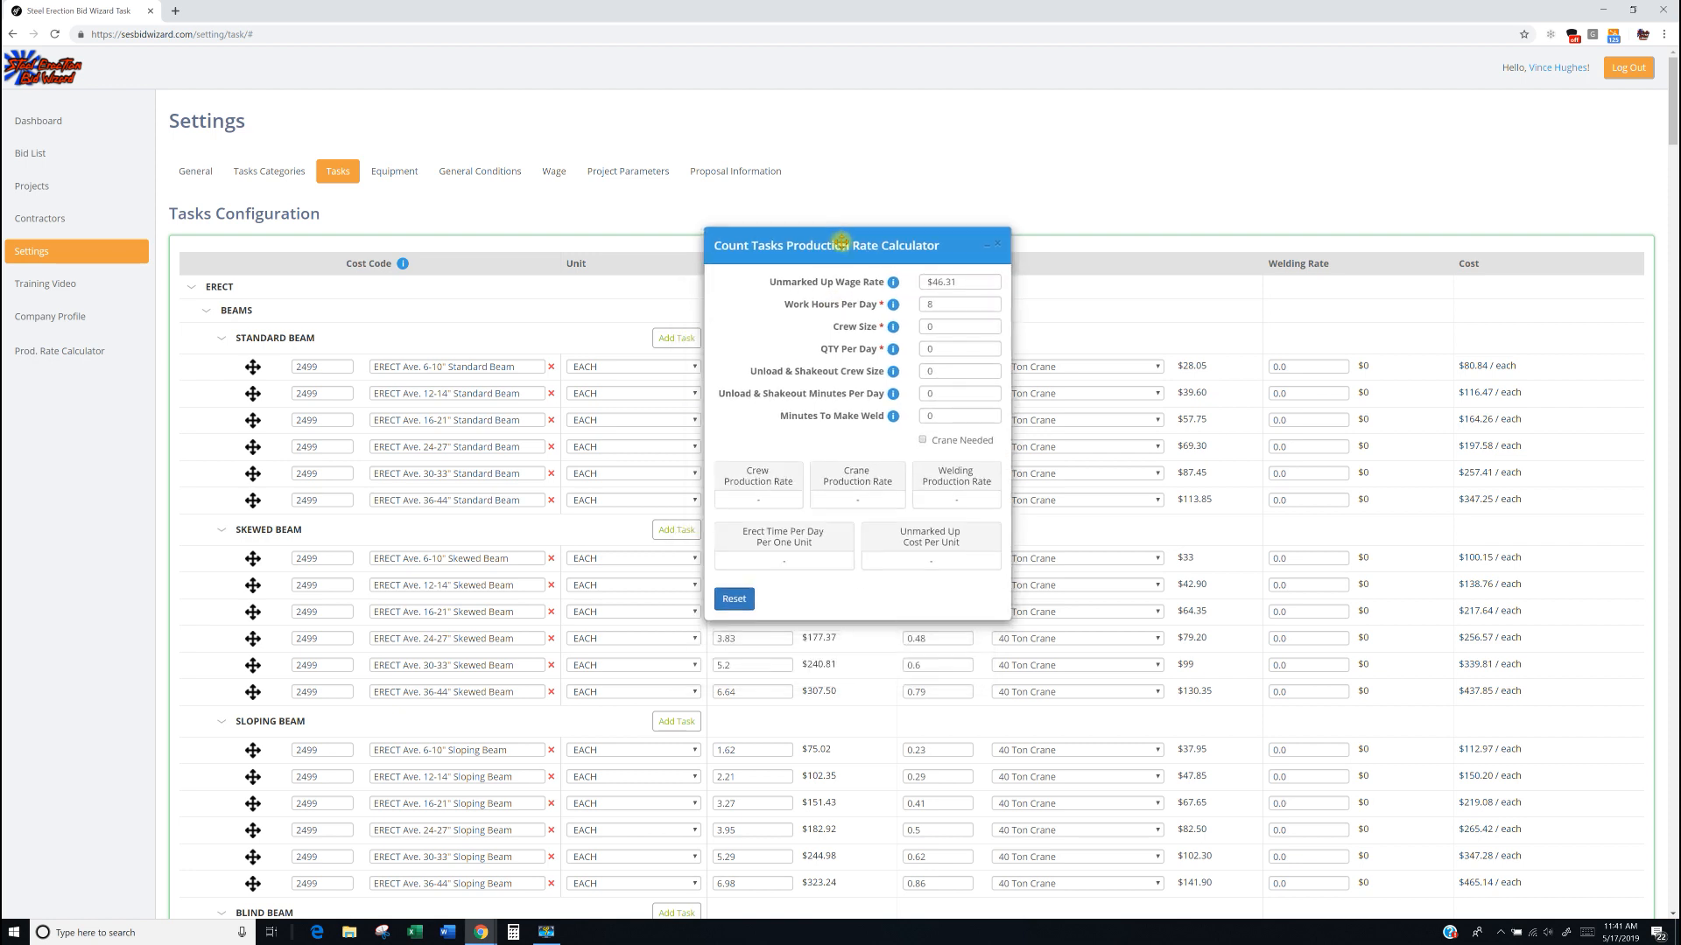
mouse_move(893, 282)
mouse_move(893, 330)
drag(940, 328, 911, 333)
Add a new Trash Gates task under the Miscellaneous category.
scroll(454, 732, down, 15)
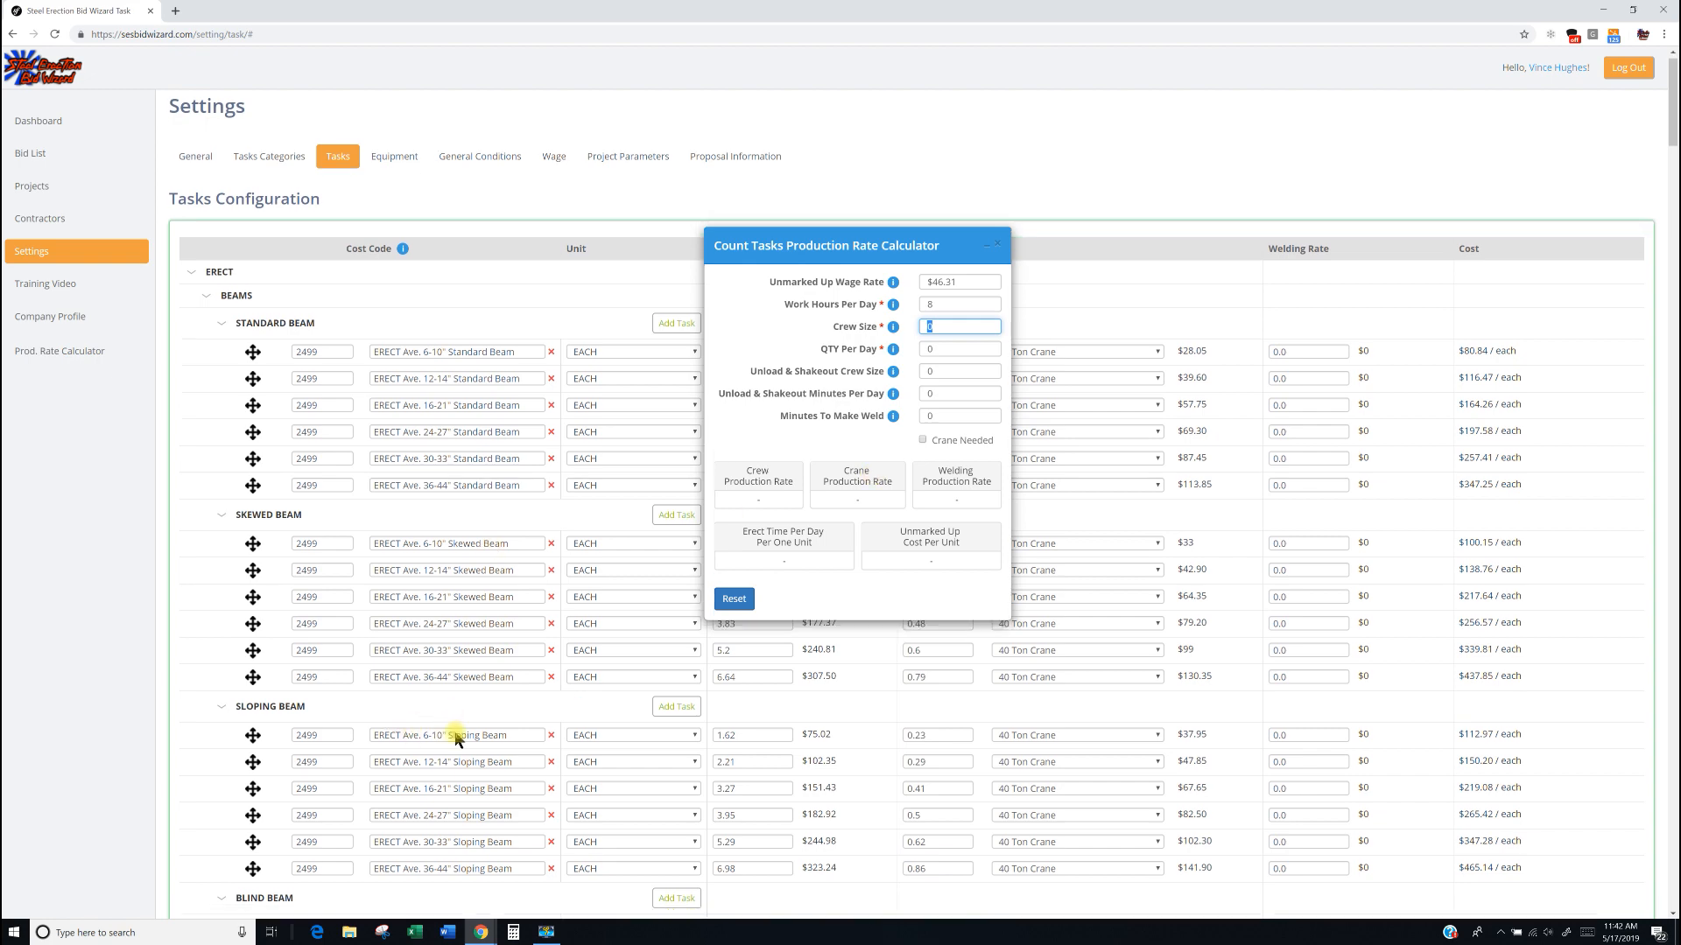
scroll(471, 725, down, 15)
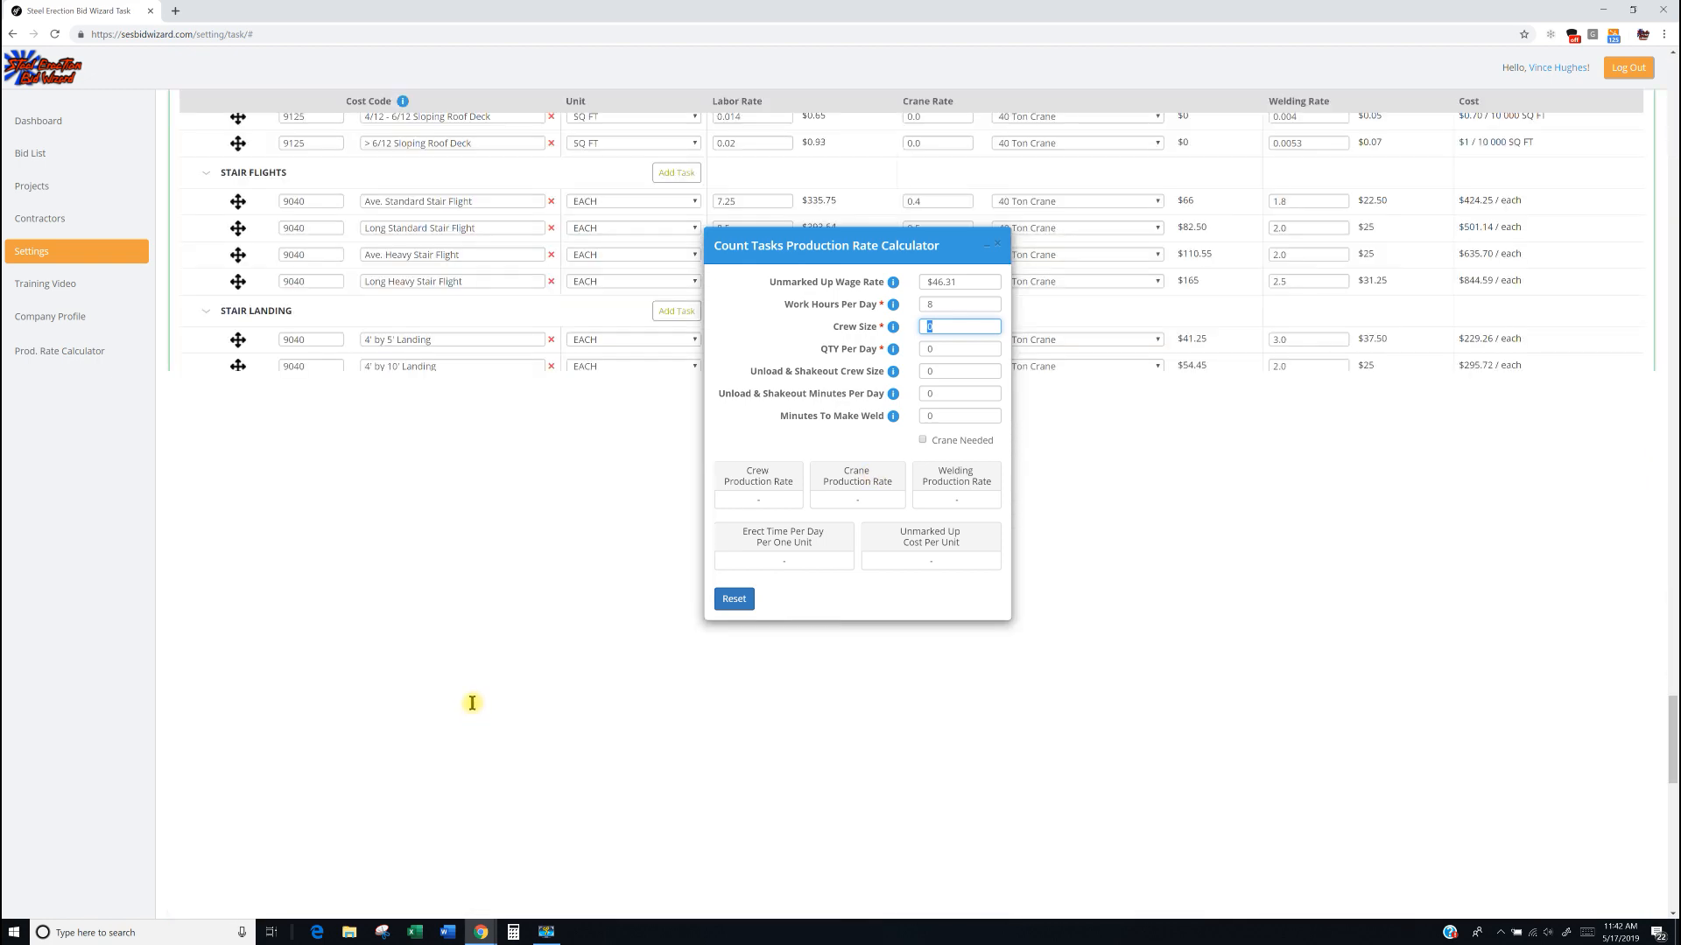
scroll(462, 674, down, 12)
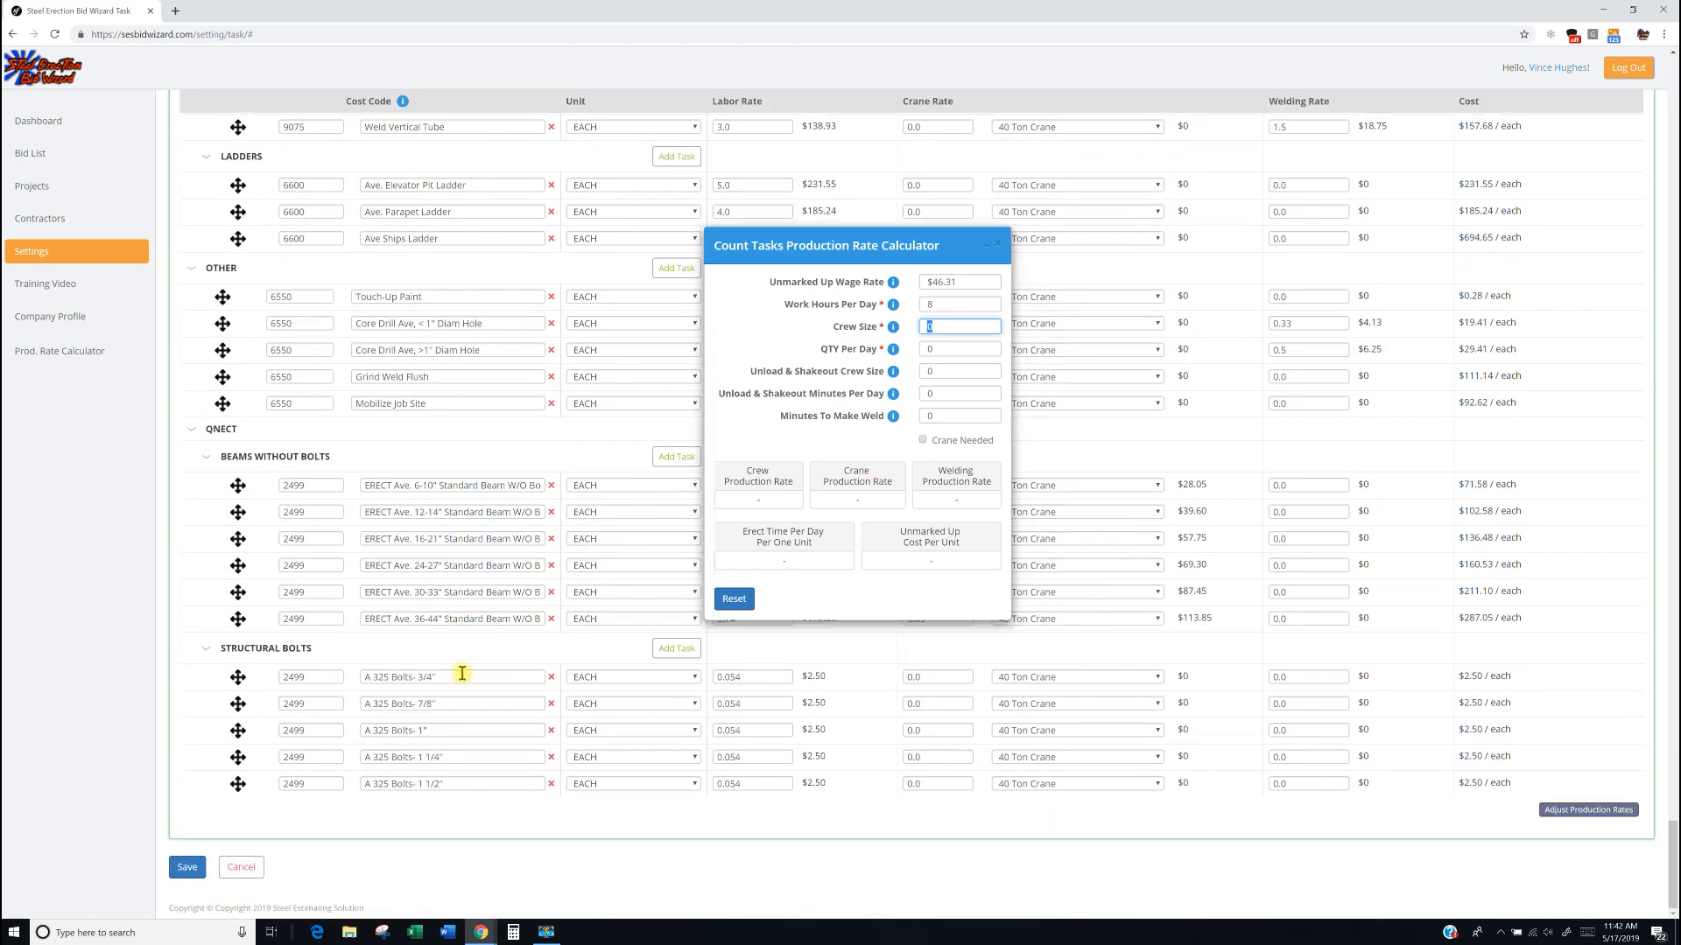
scroll(461, 673, up, 7)
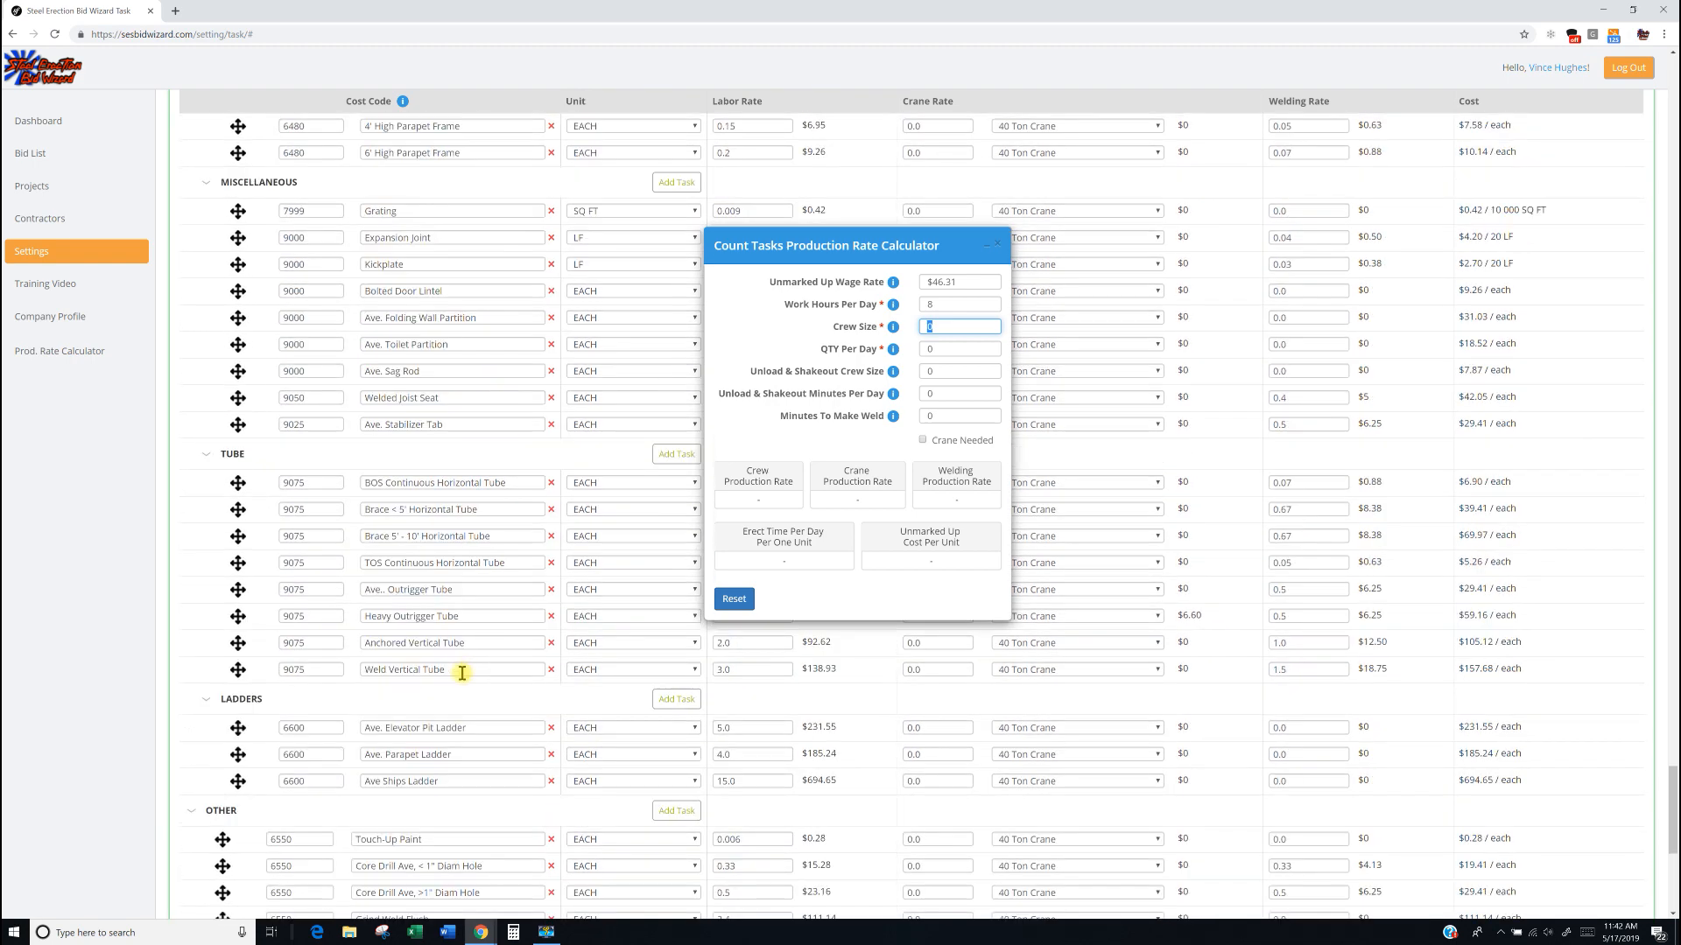
scroll(571, 490, up, 3)
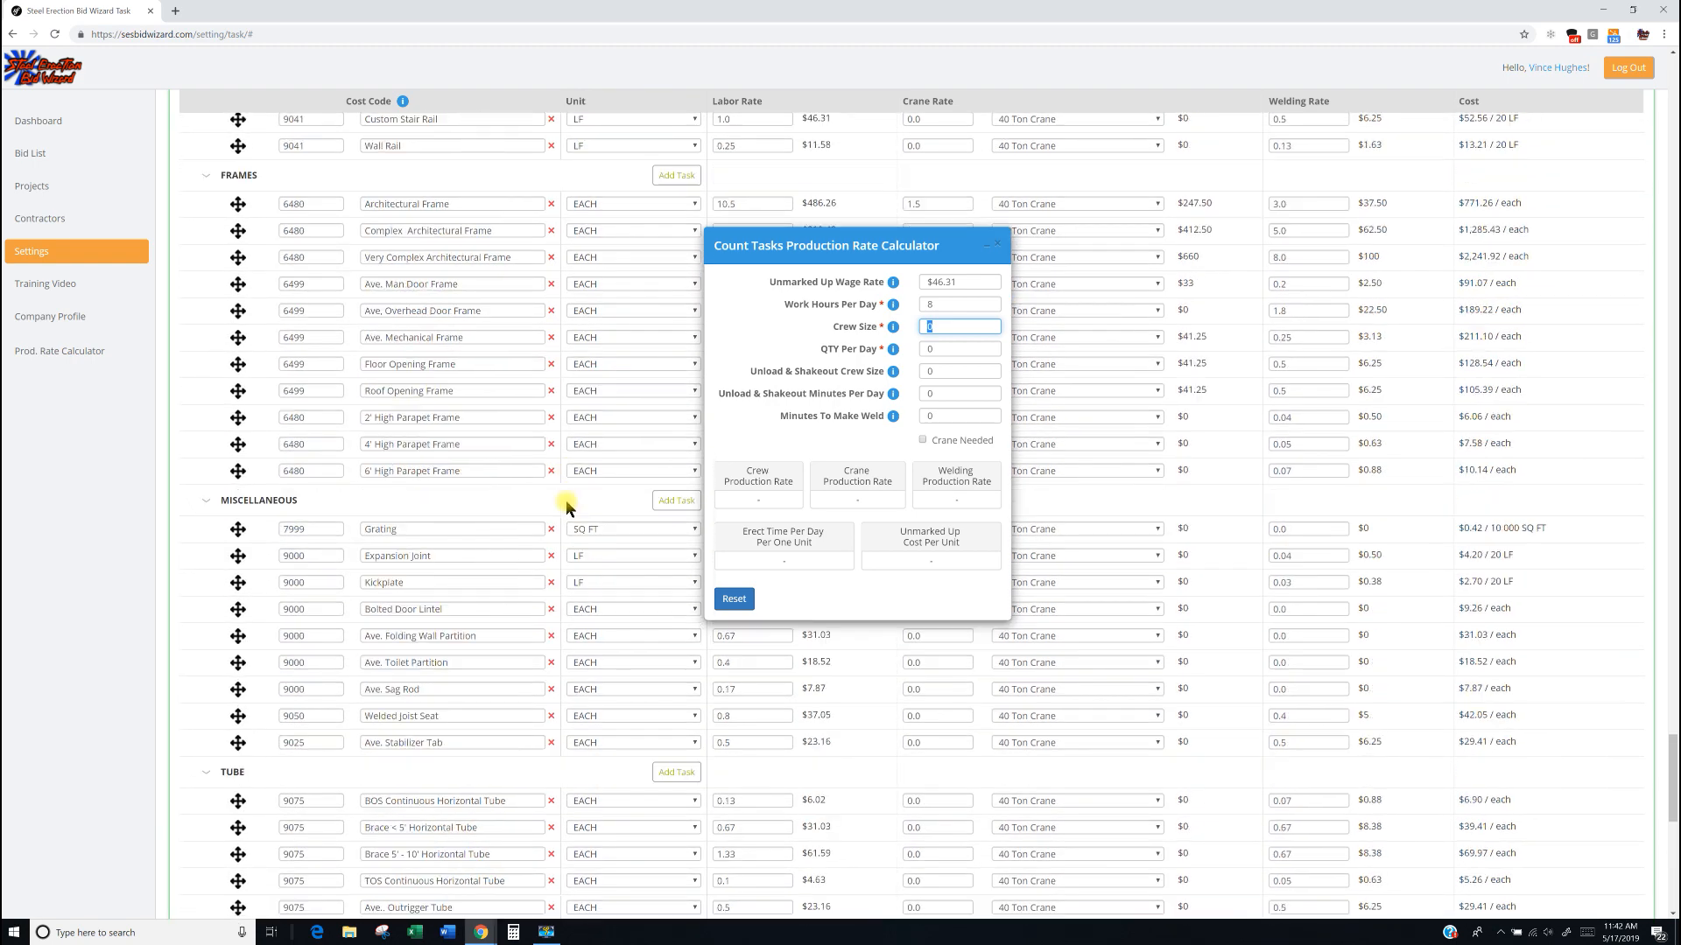
scroll(565, 531, up, 3)
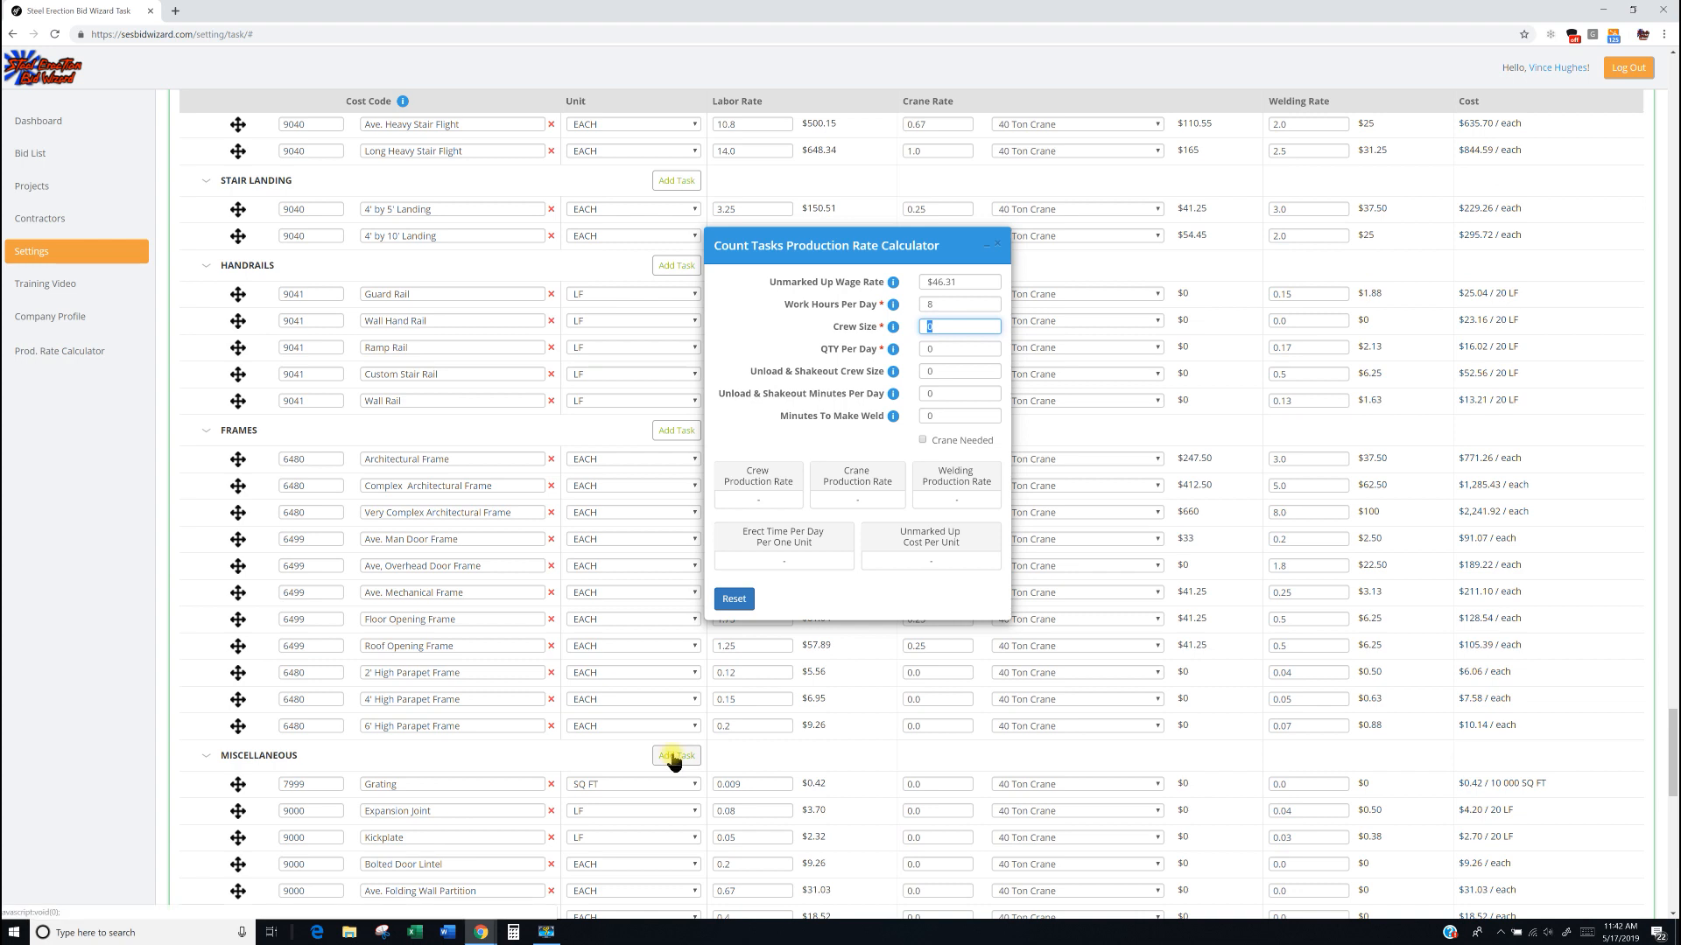
click(441, 779)
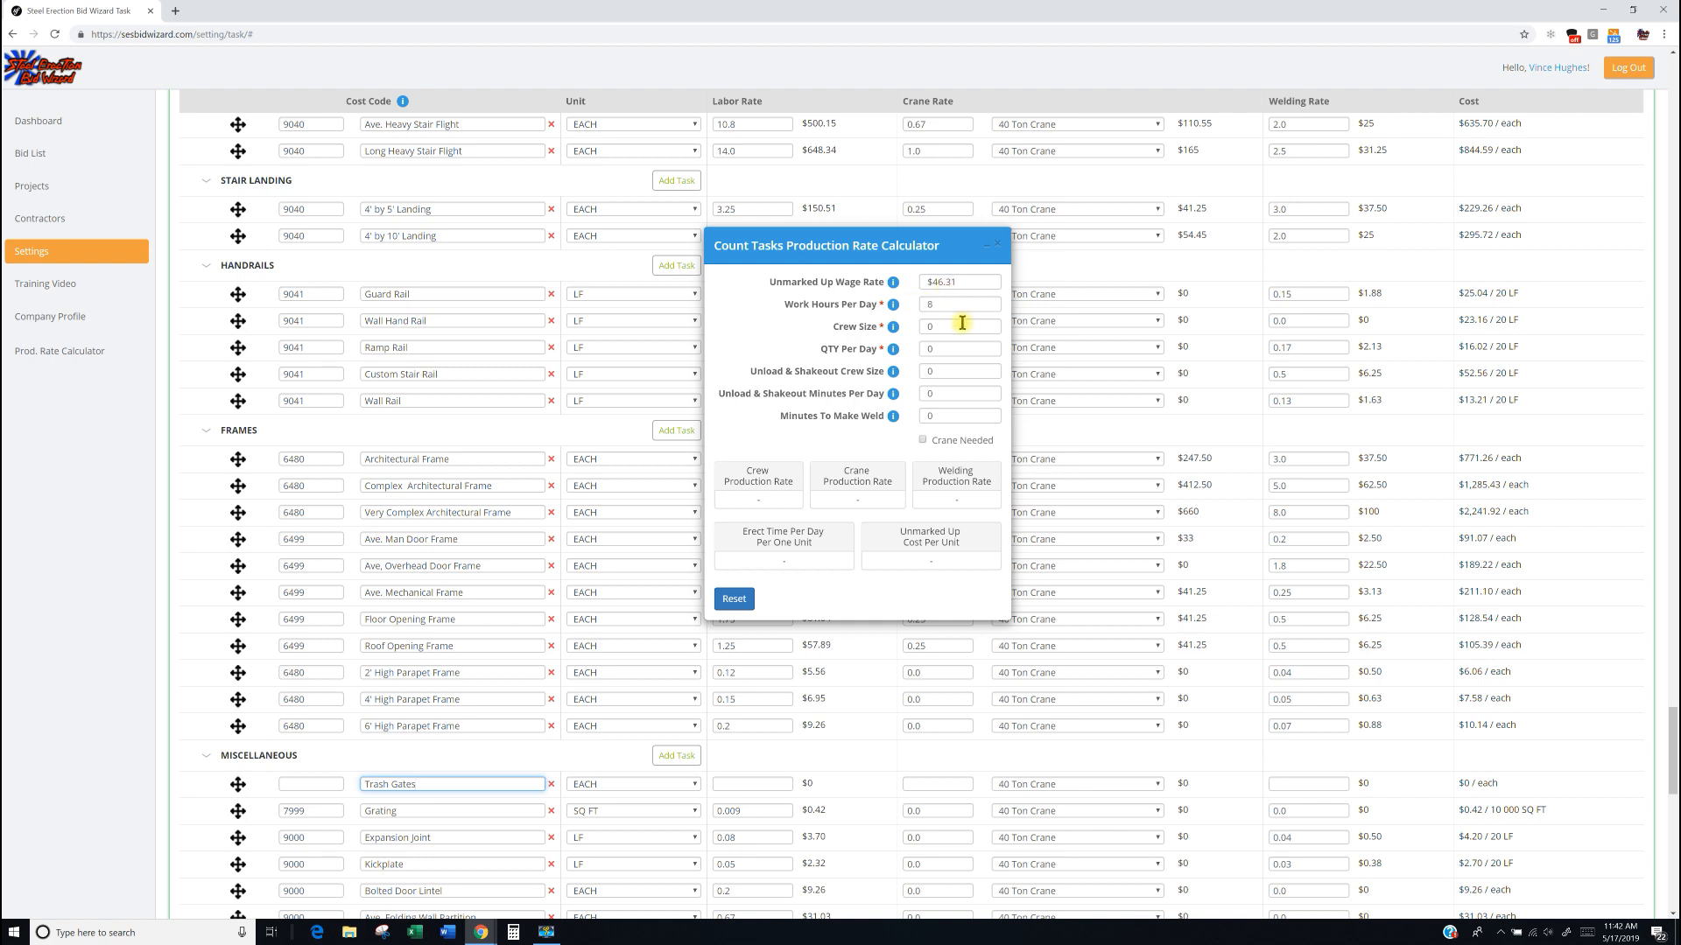
Set Crew Size to 3, QTY Per Day to 2 and Unload & Shakeout Crew Size to 3 in the calculator.
click(920, 327)
double_click(920, 327)
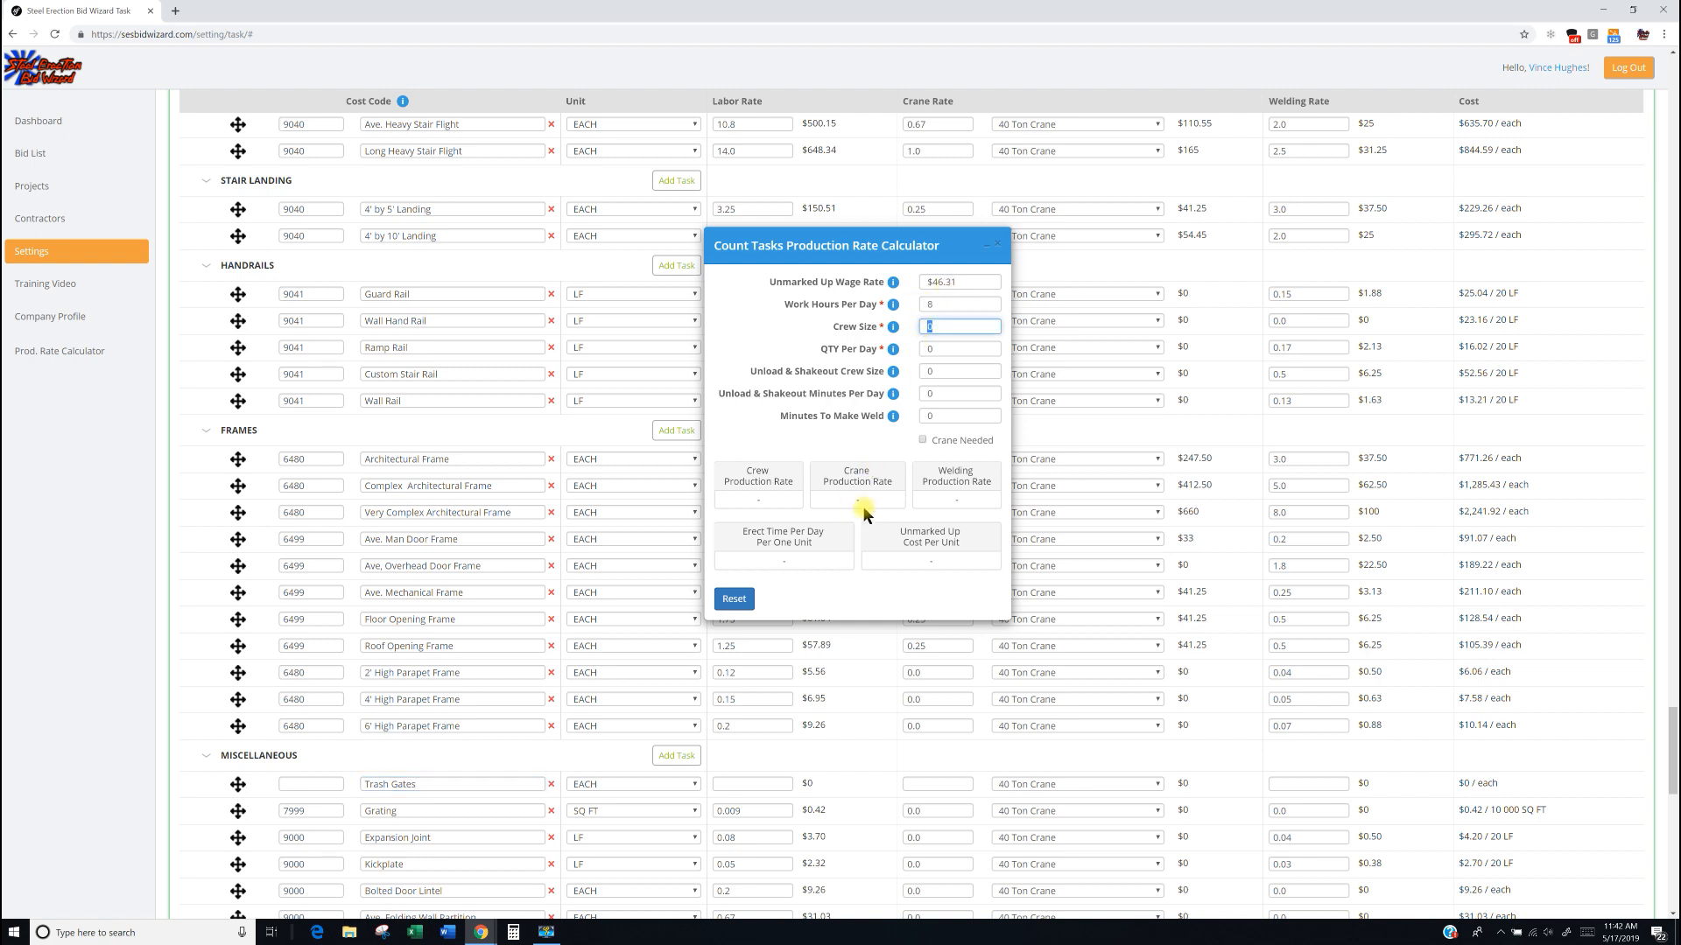
text(3)
double_click(939, 349)
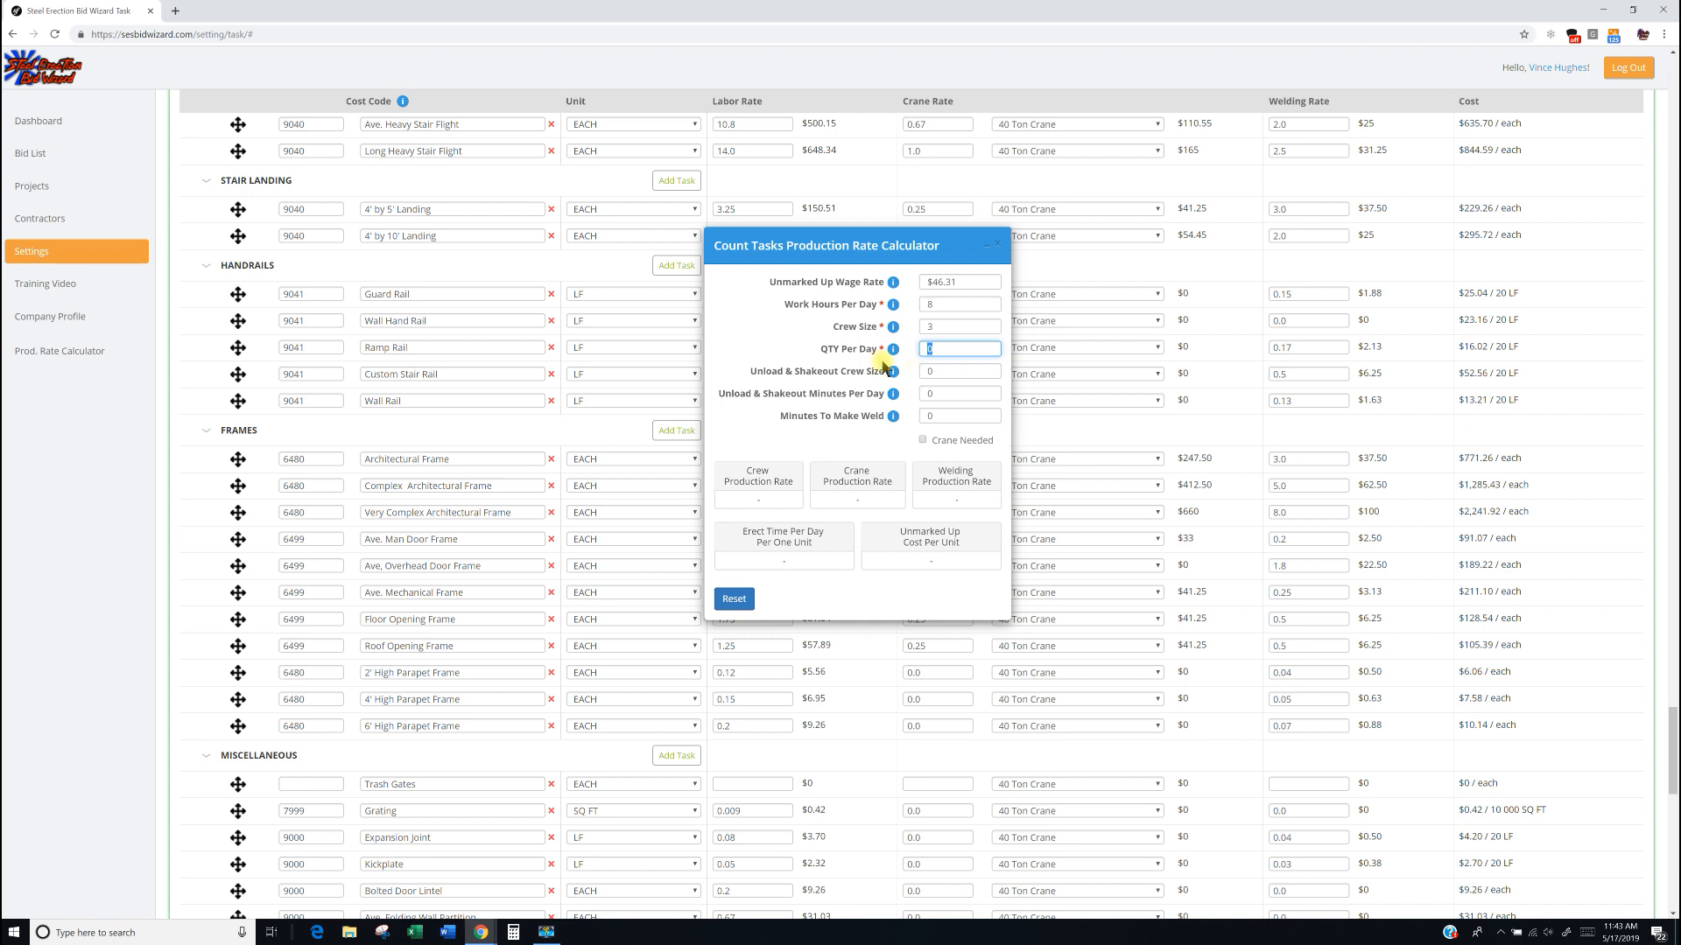
text(2)
click(933, 369)
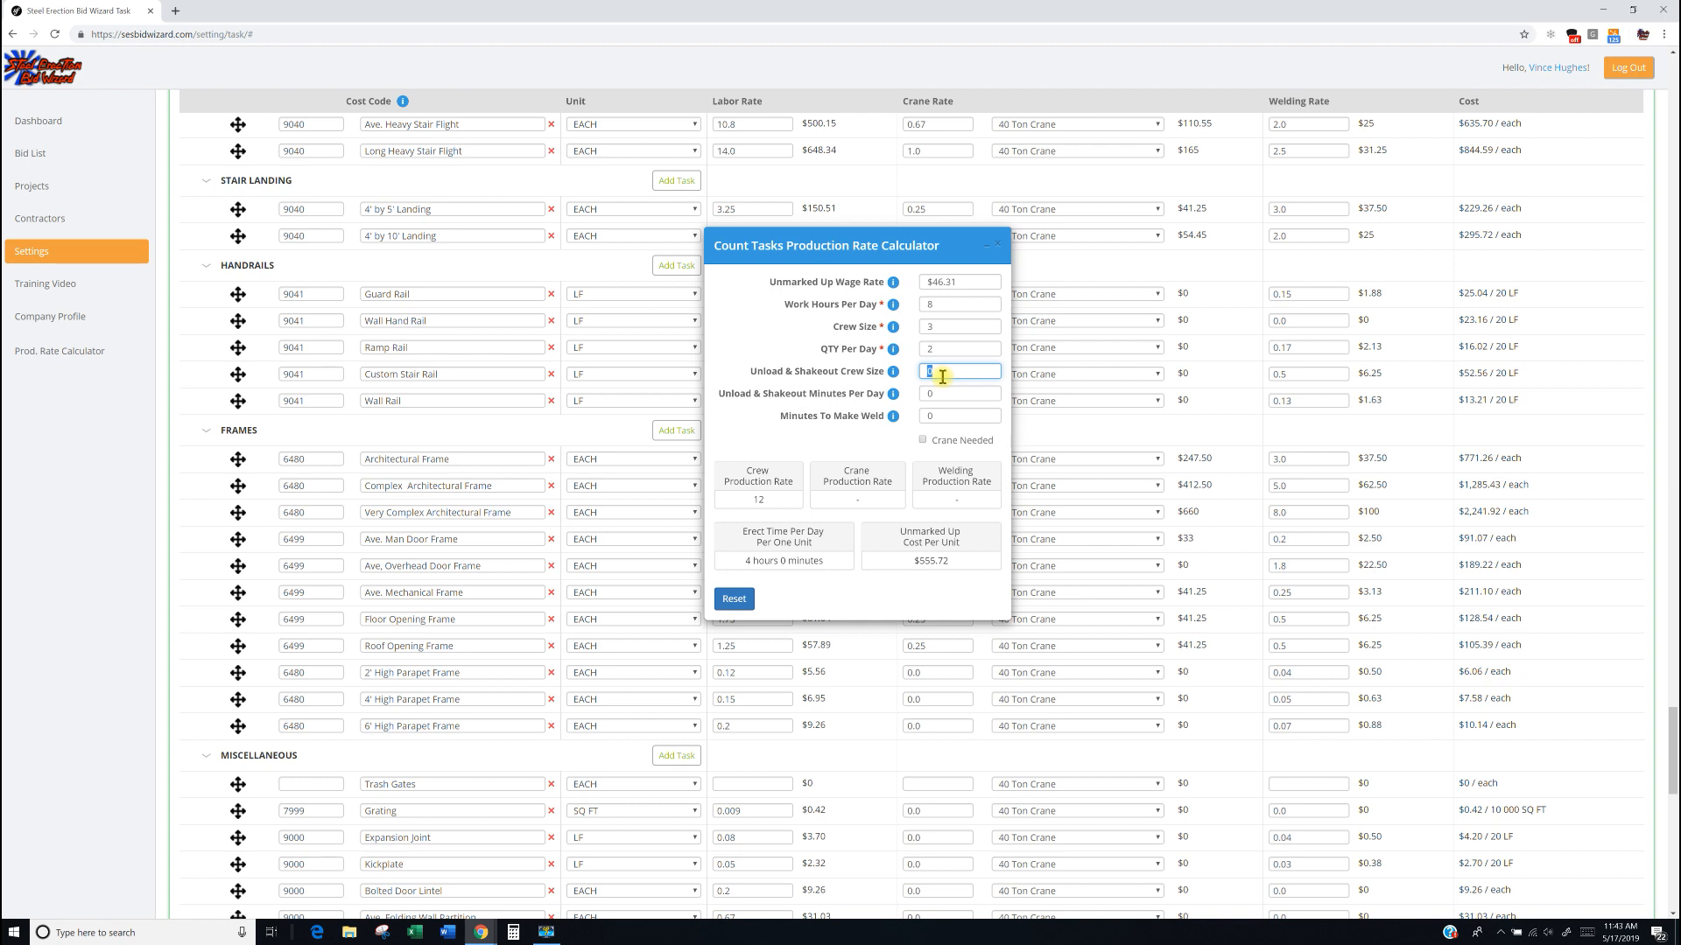
text(3)
key(Tab)
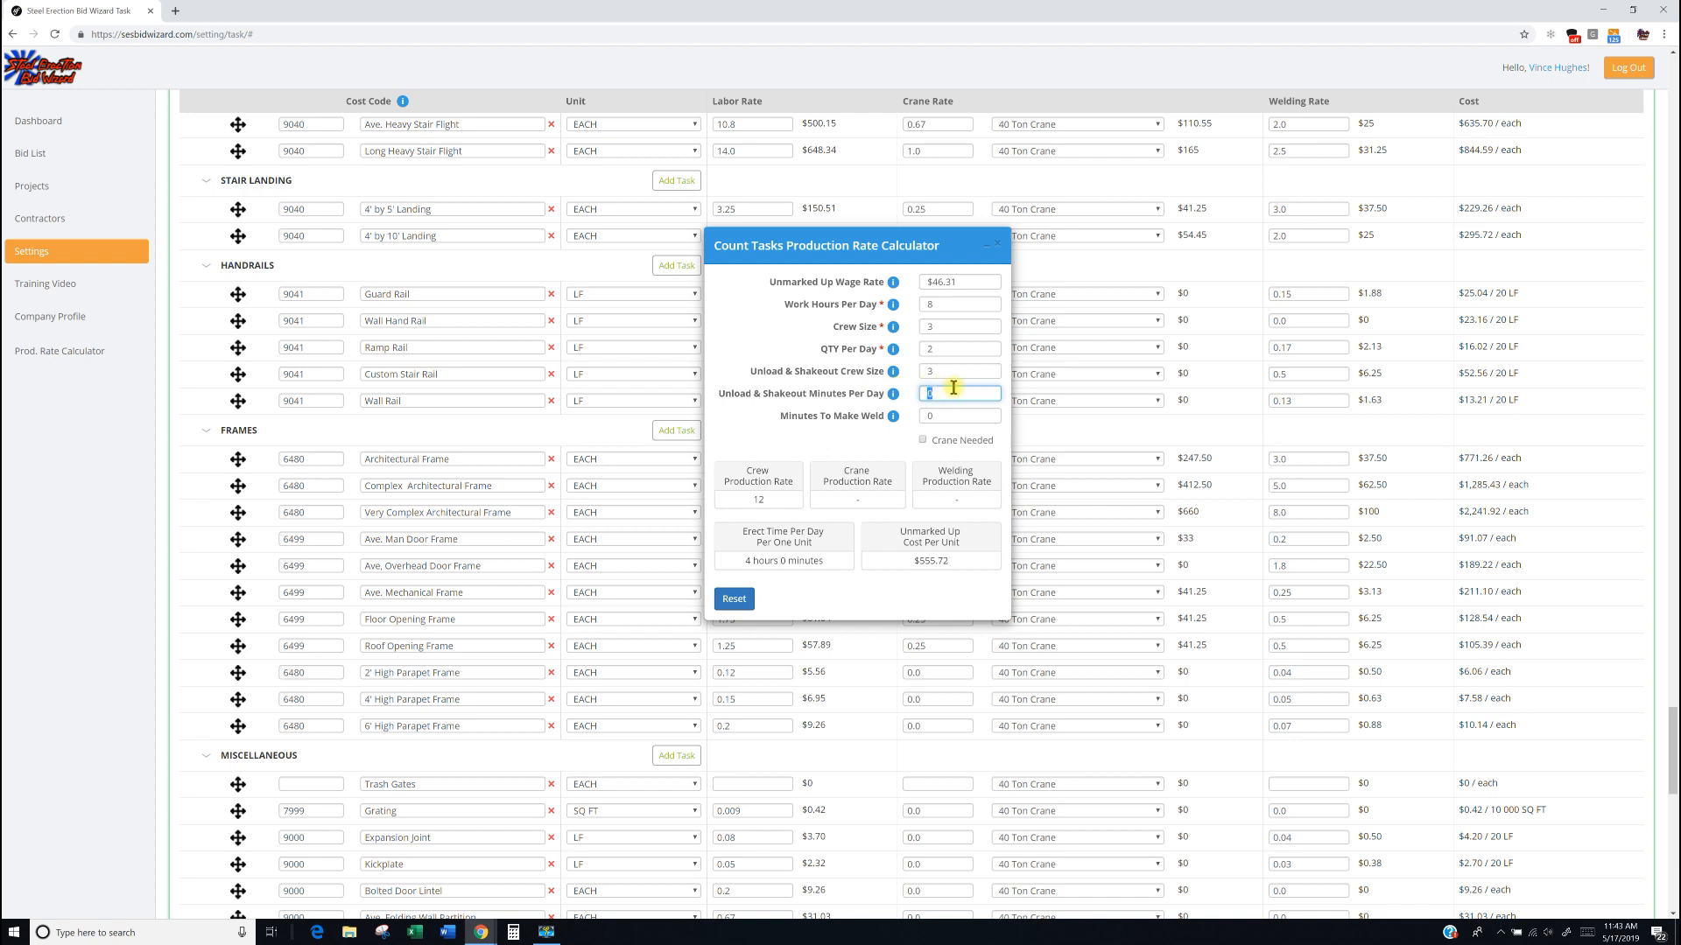
Set Unload & Shakeout Minutes Per Day to 60 in the calculator.
text(60)
drag(955, 397, 911, 402)
text(120)
drag(954, 394, 925, 394)
text(1)
drag(944, 391, 914, 399)
text(60)
Set Minutes To Make Weld to 20 in the calculator.
drag(941, 415, 923, 418)
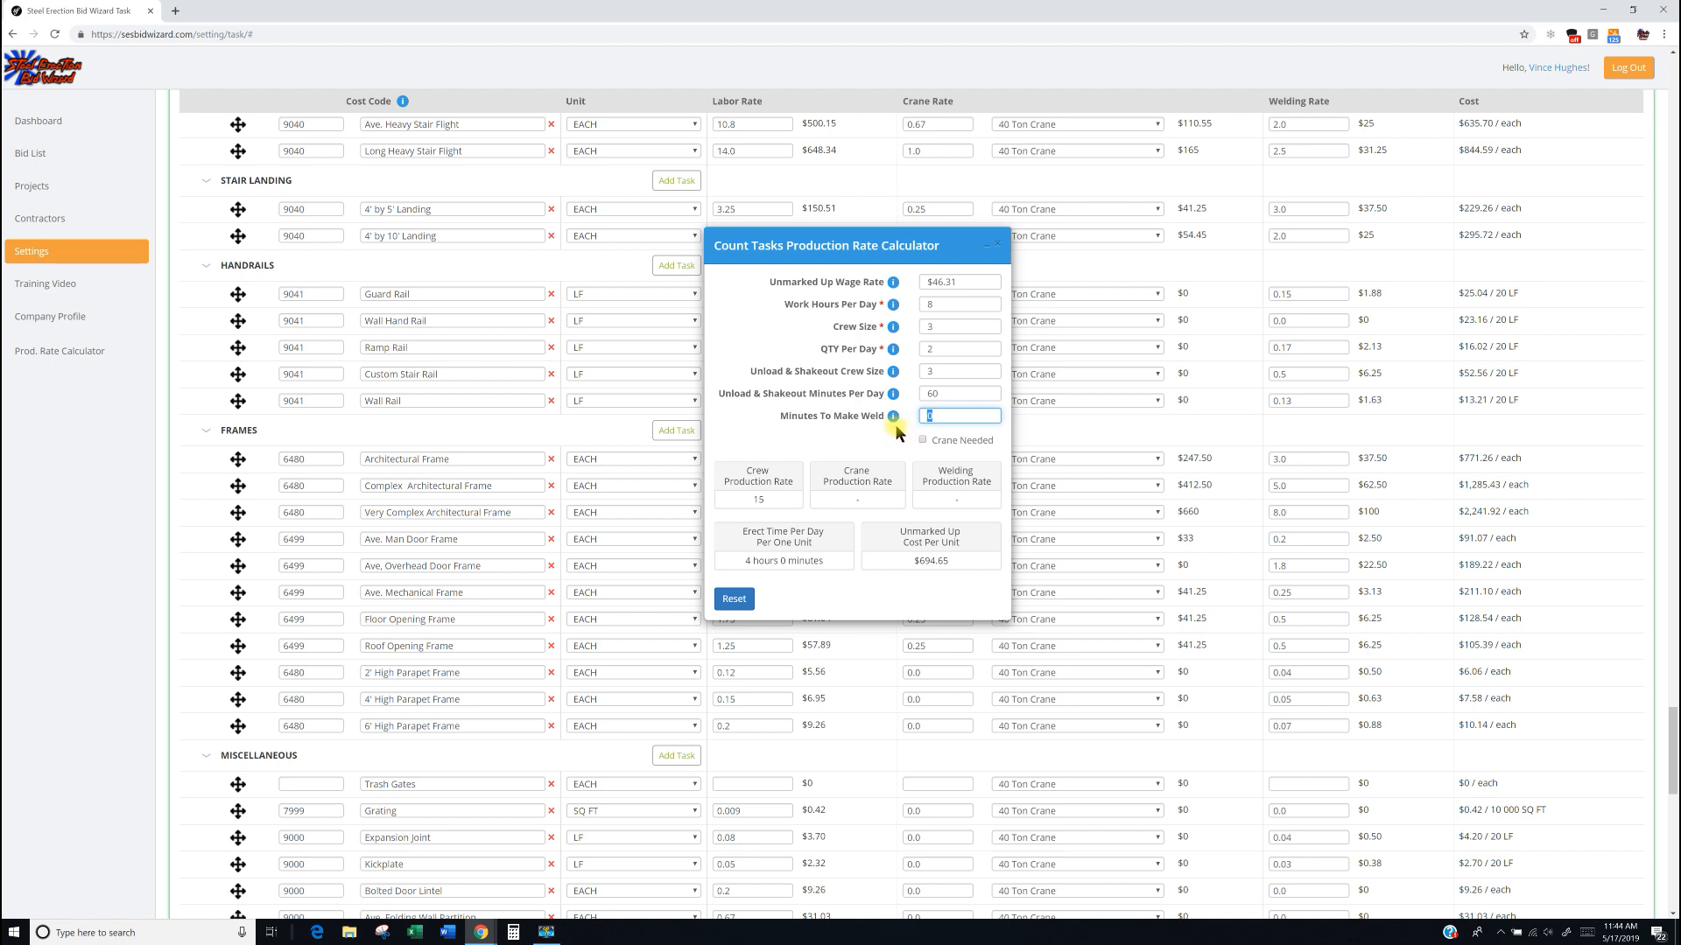
mouse_move(892, 417)
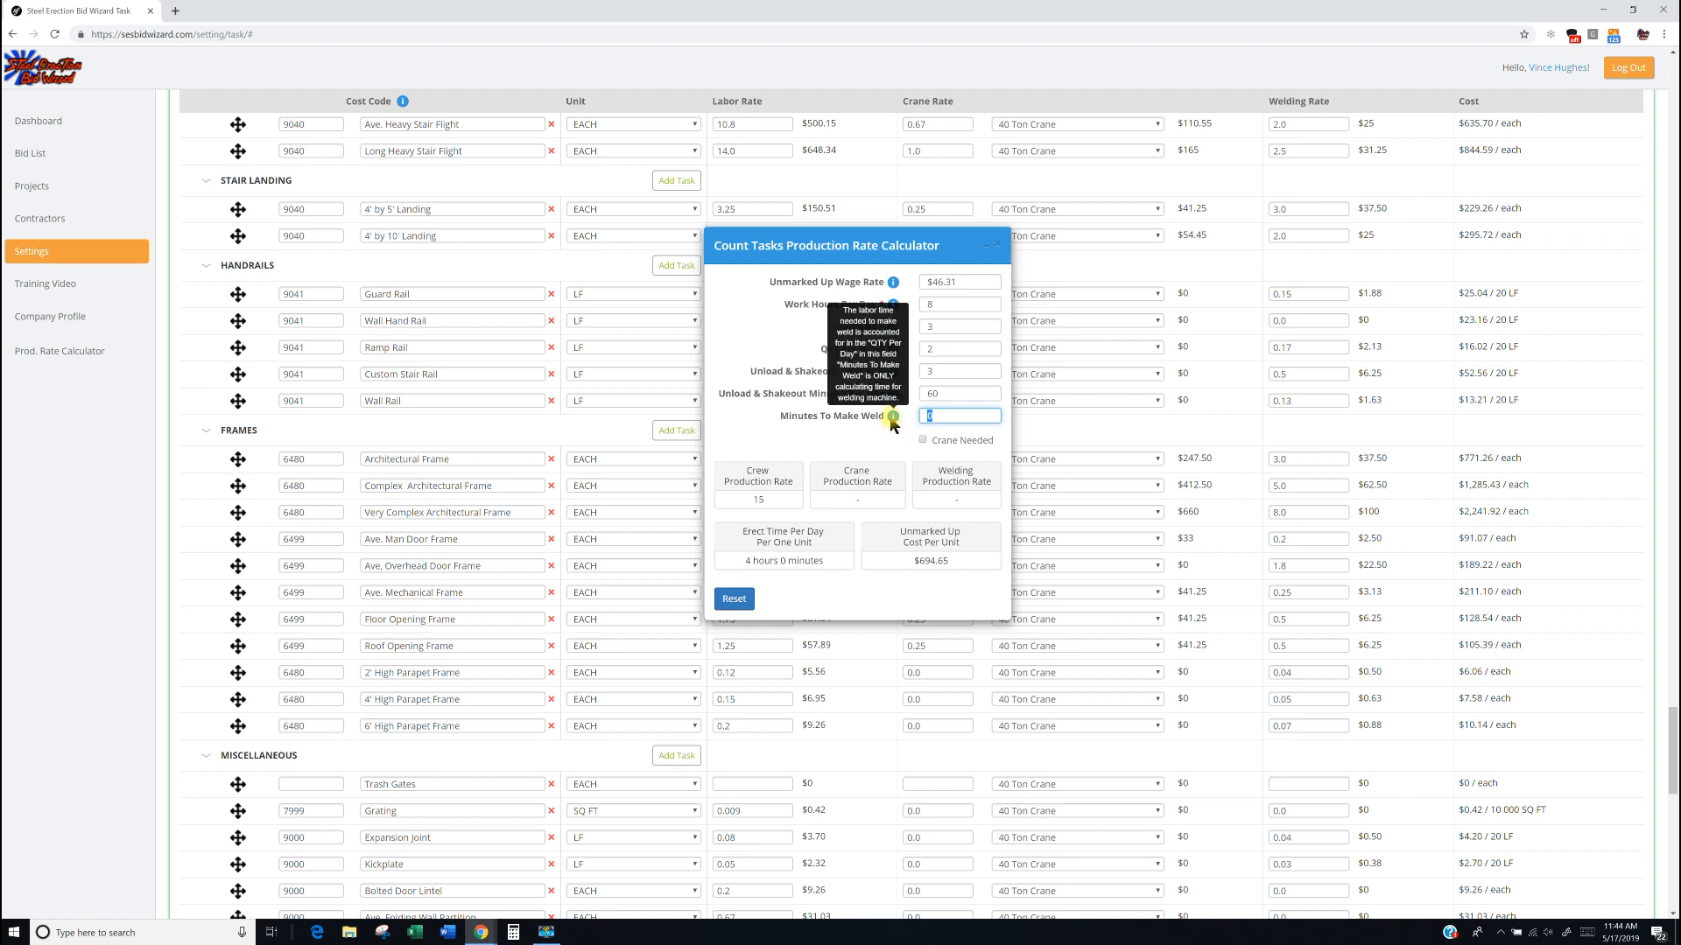
text(20)
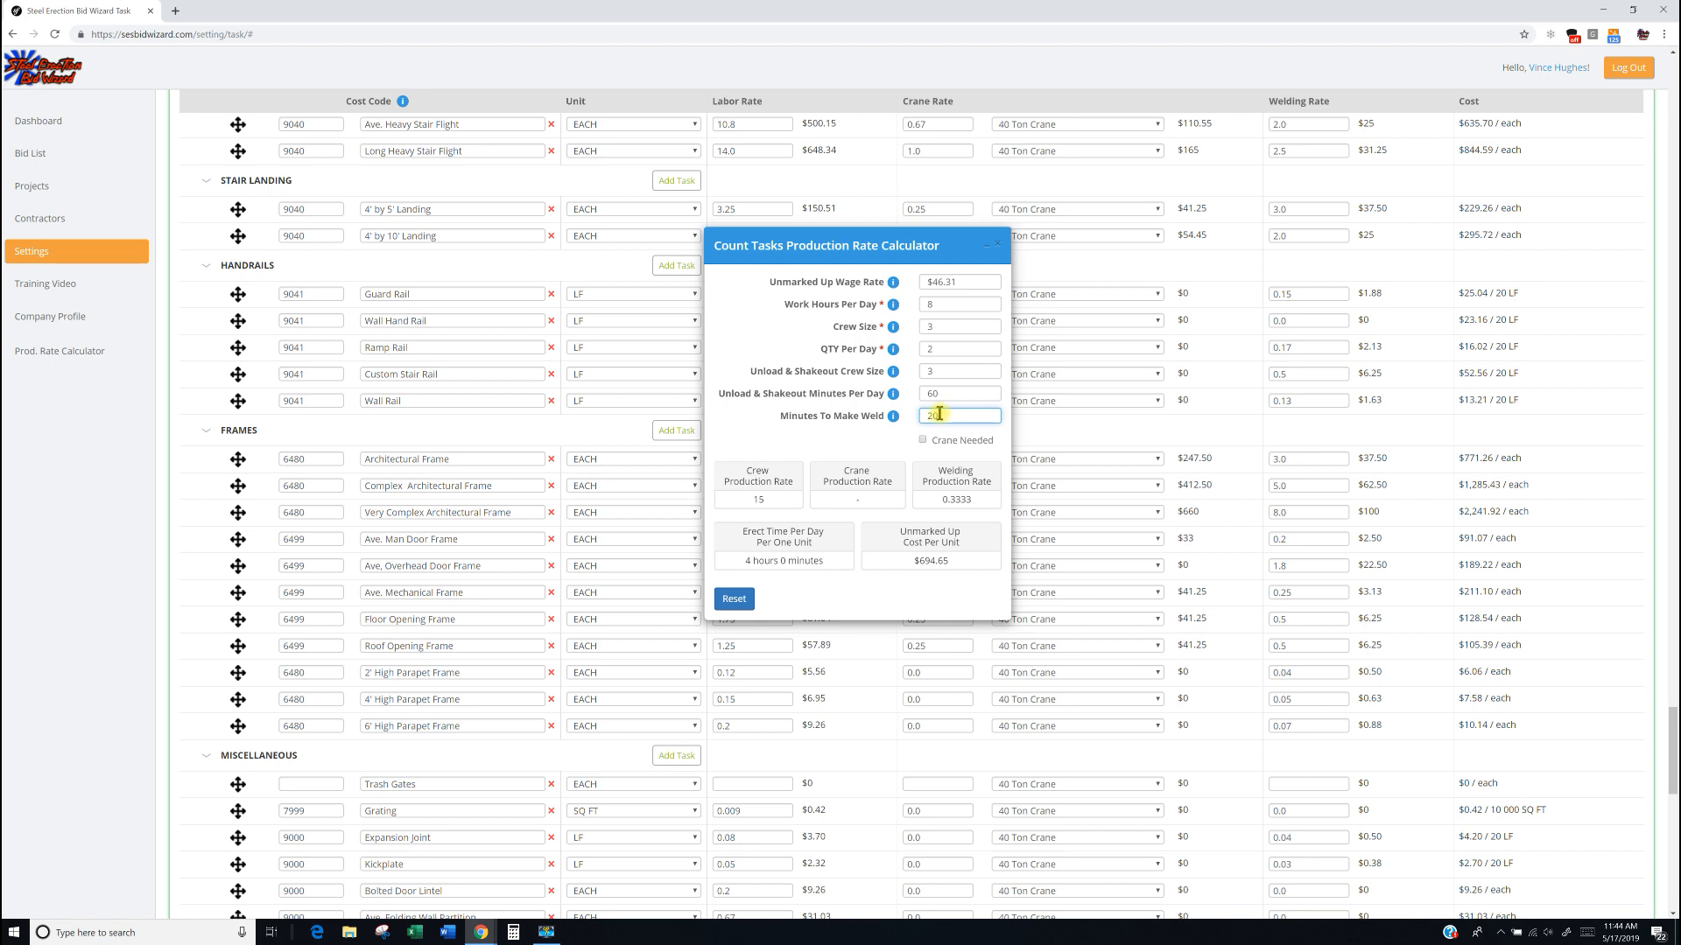
Enter 15 as the labor rate of the Trash Gates task.
drag(940, 414, 901, 424)
click(851, 437)
click(923, 439)
click(745, 783)
text(15)
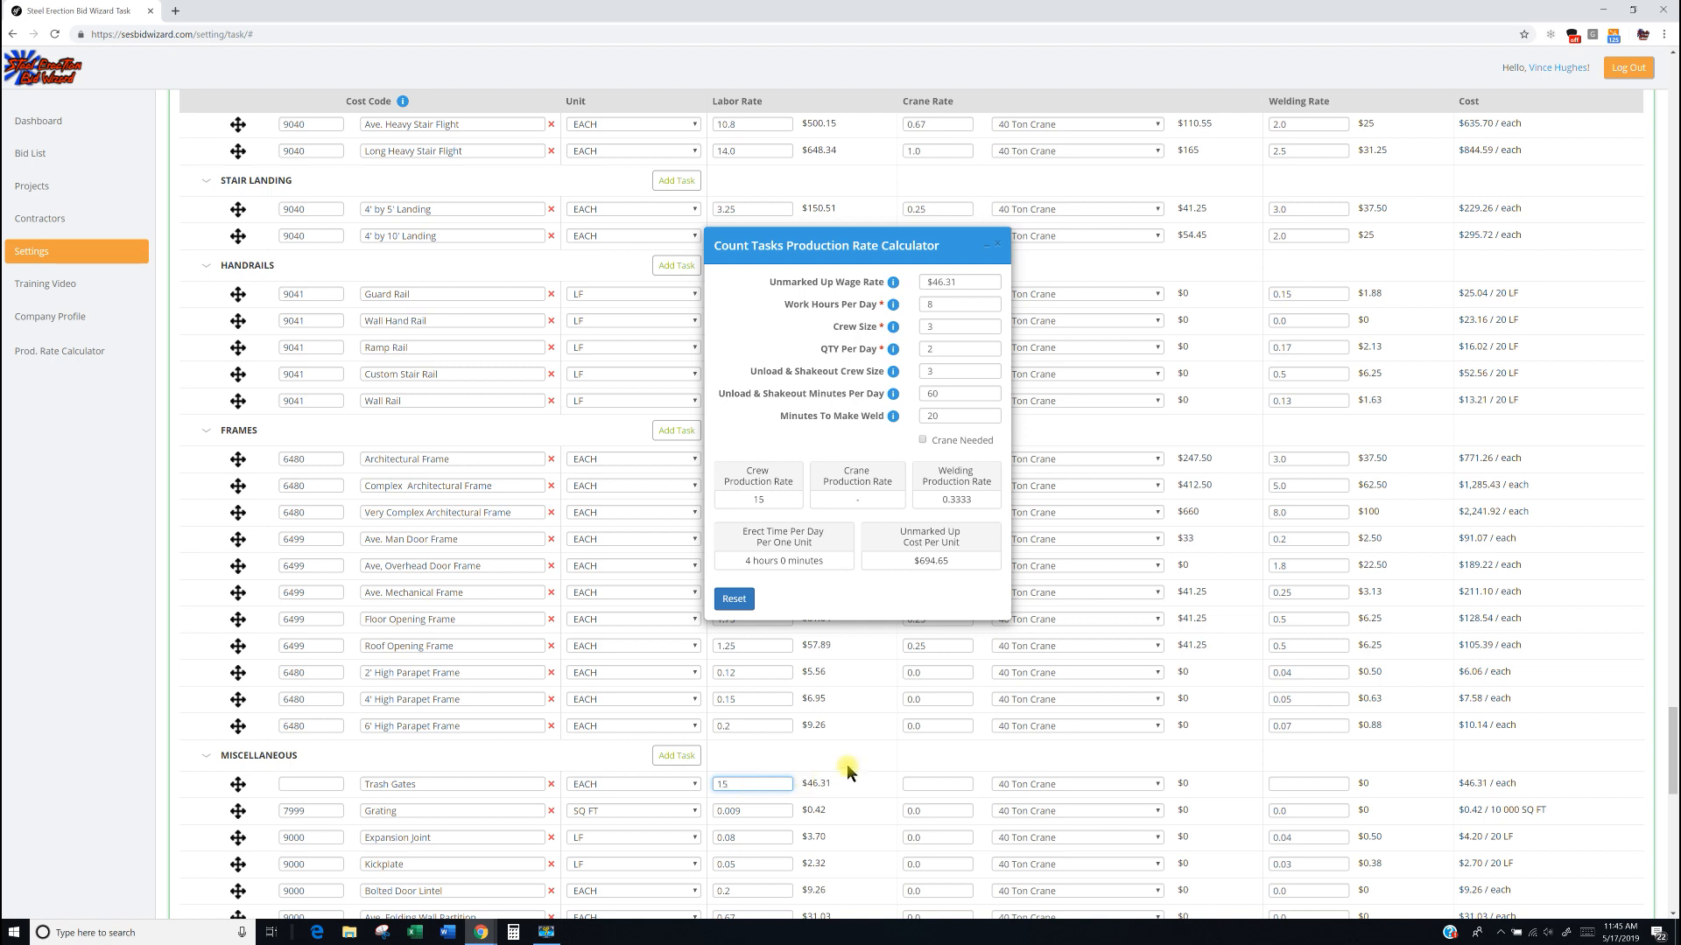
Set the Trash Gates crane rate to 0.0 and its welding rate to 0.333.
click(937, 784)
text(0.0)
click(1308, 786)
text(0.33)
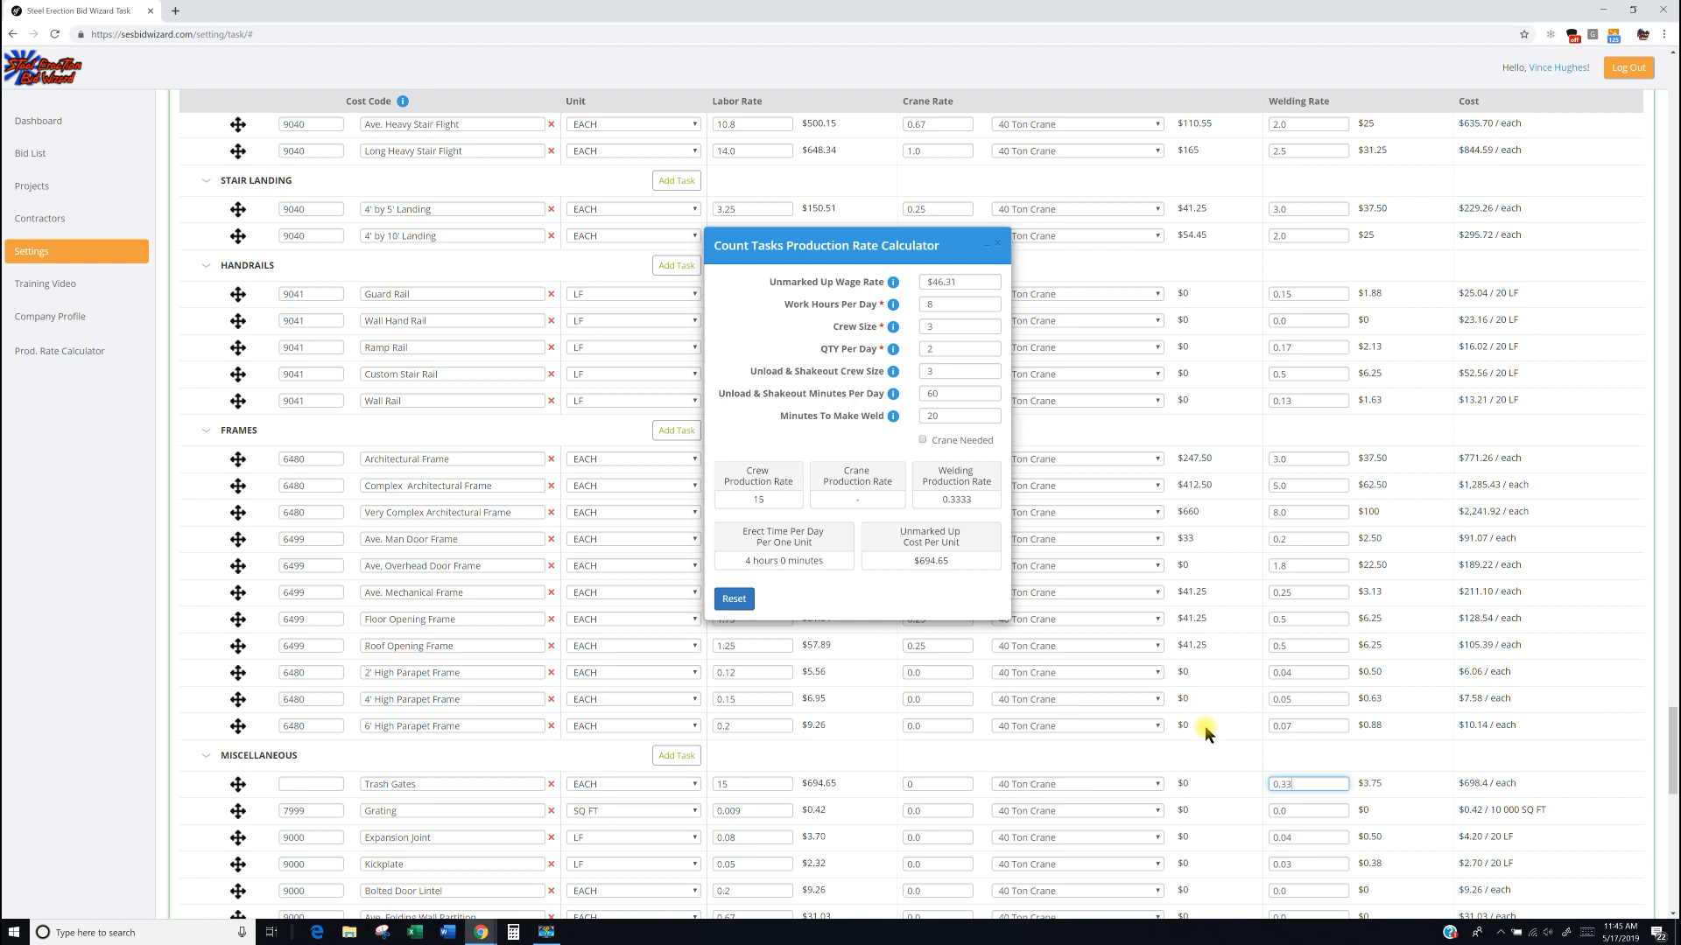
text(3)
Delete the Trash Gates task row and close the Count Tasks calculator.
click(552, 786)
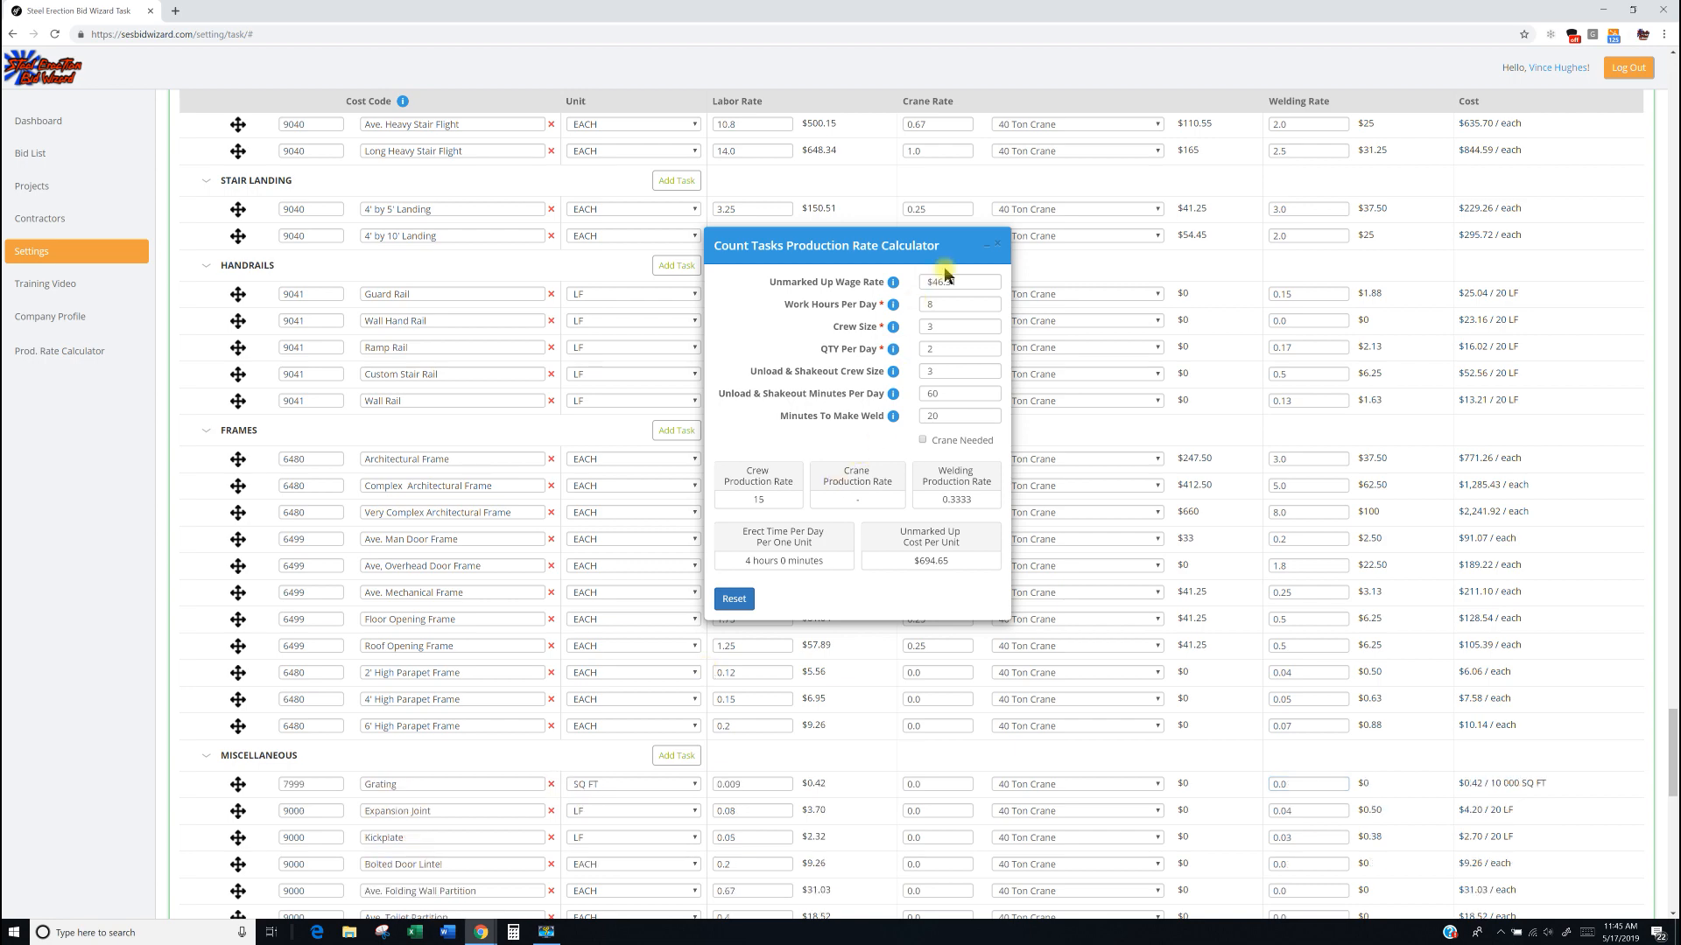
click(995, 248)
Open the Linear Foot production rate calculator and close it again.
click(37, 353)
click(55, 412)
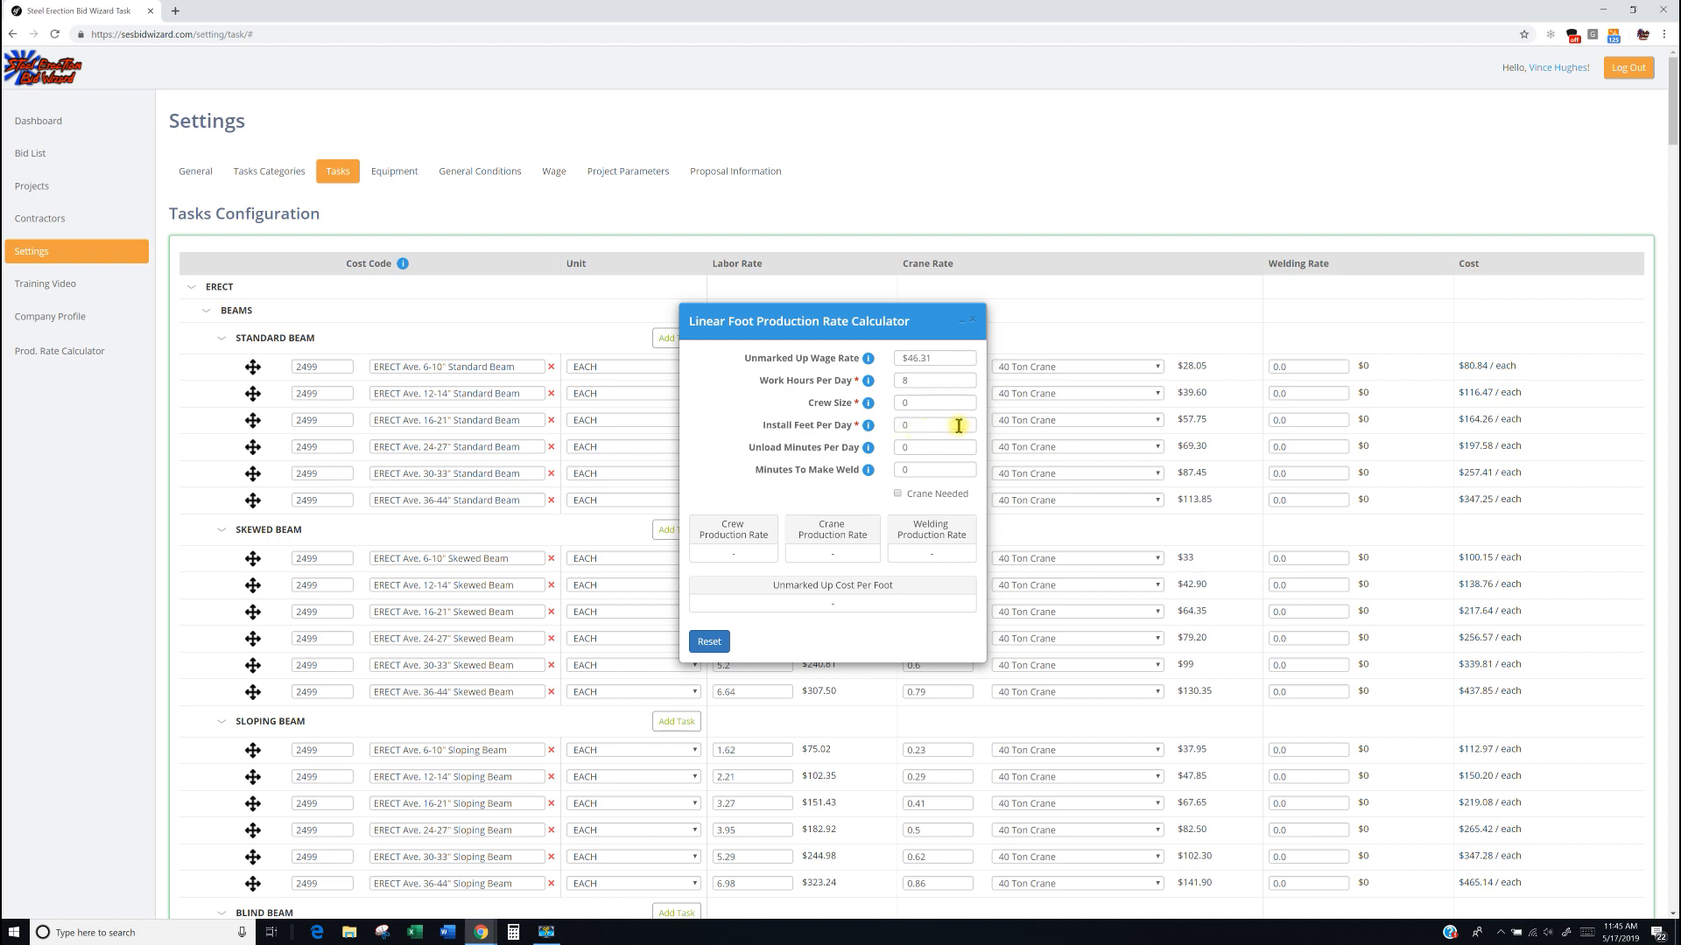
click(911, 447)
click(974, 326)
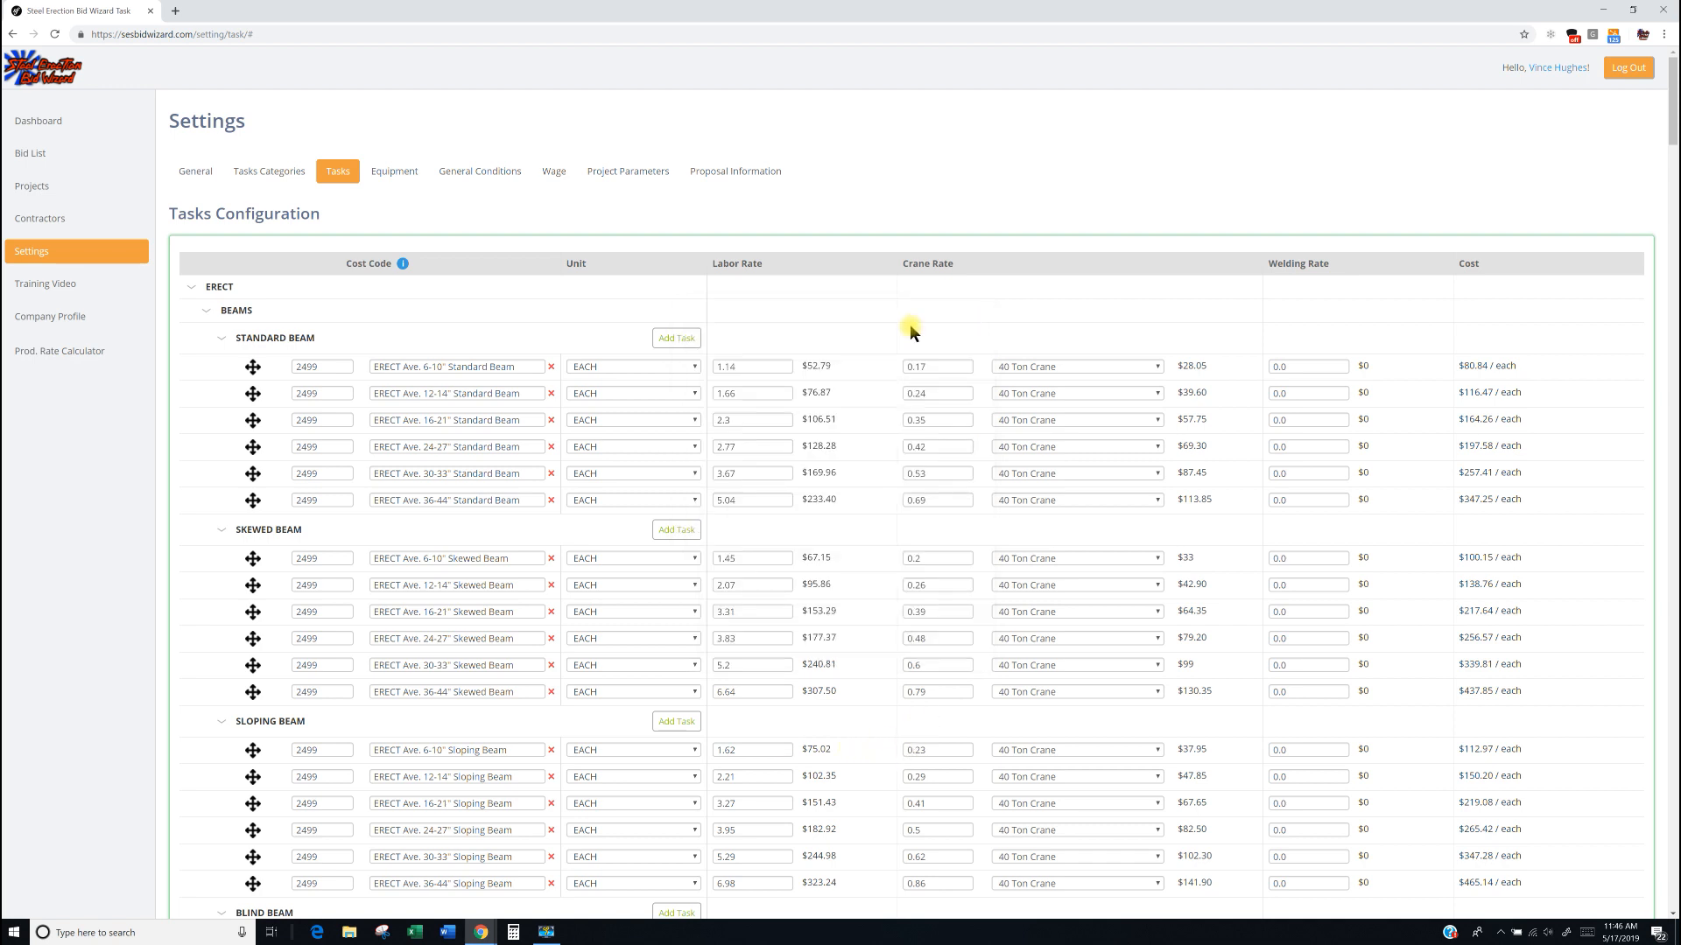
Open the Square Foot calculator and set Crew Size to 4 and Install SQFT Per Day to 3,500.
click(53, 351)
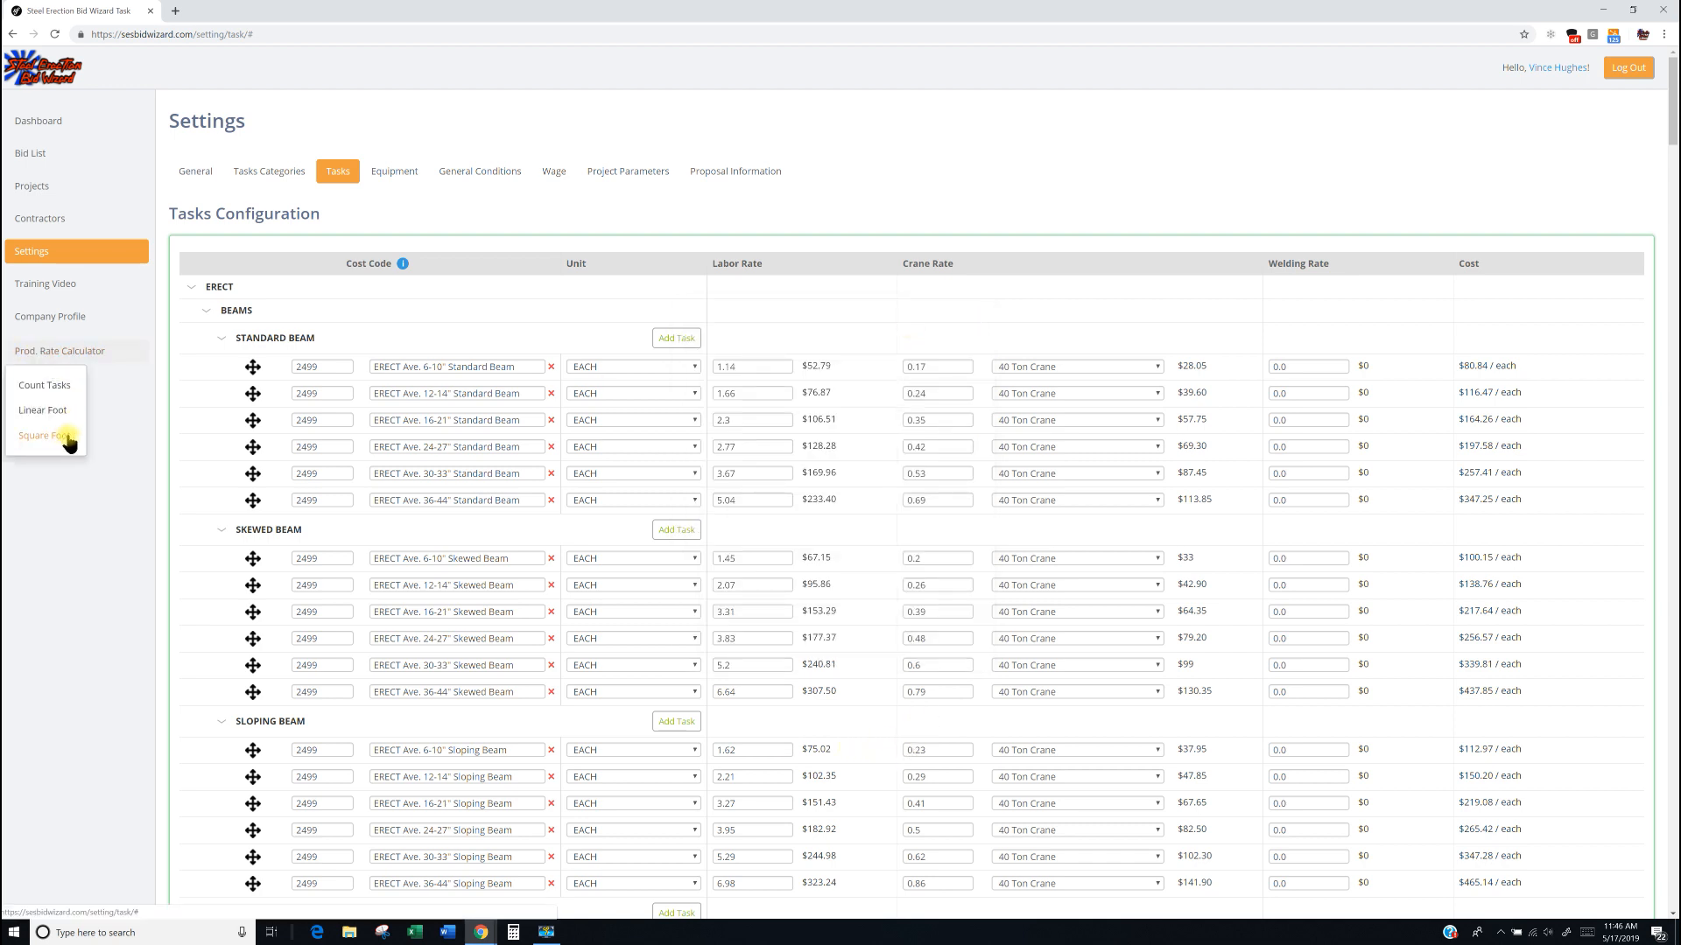
click(63, 436)
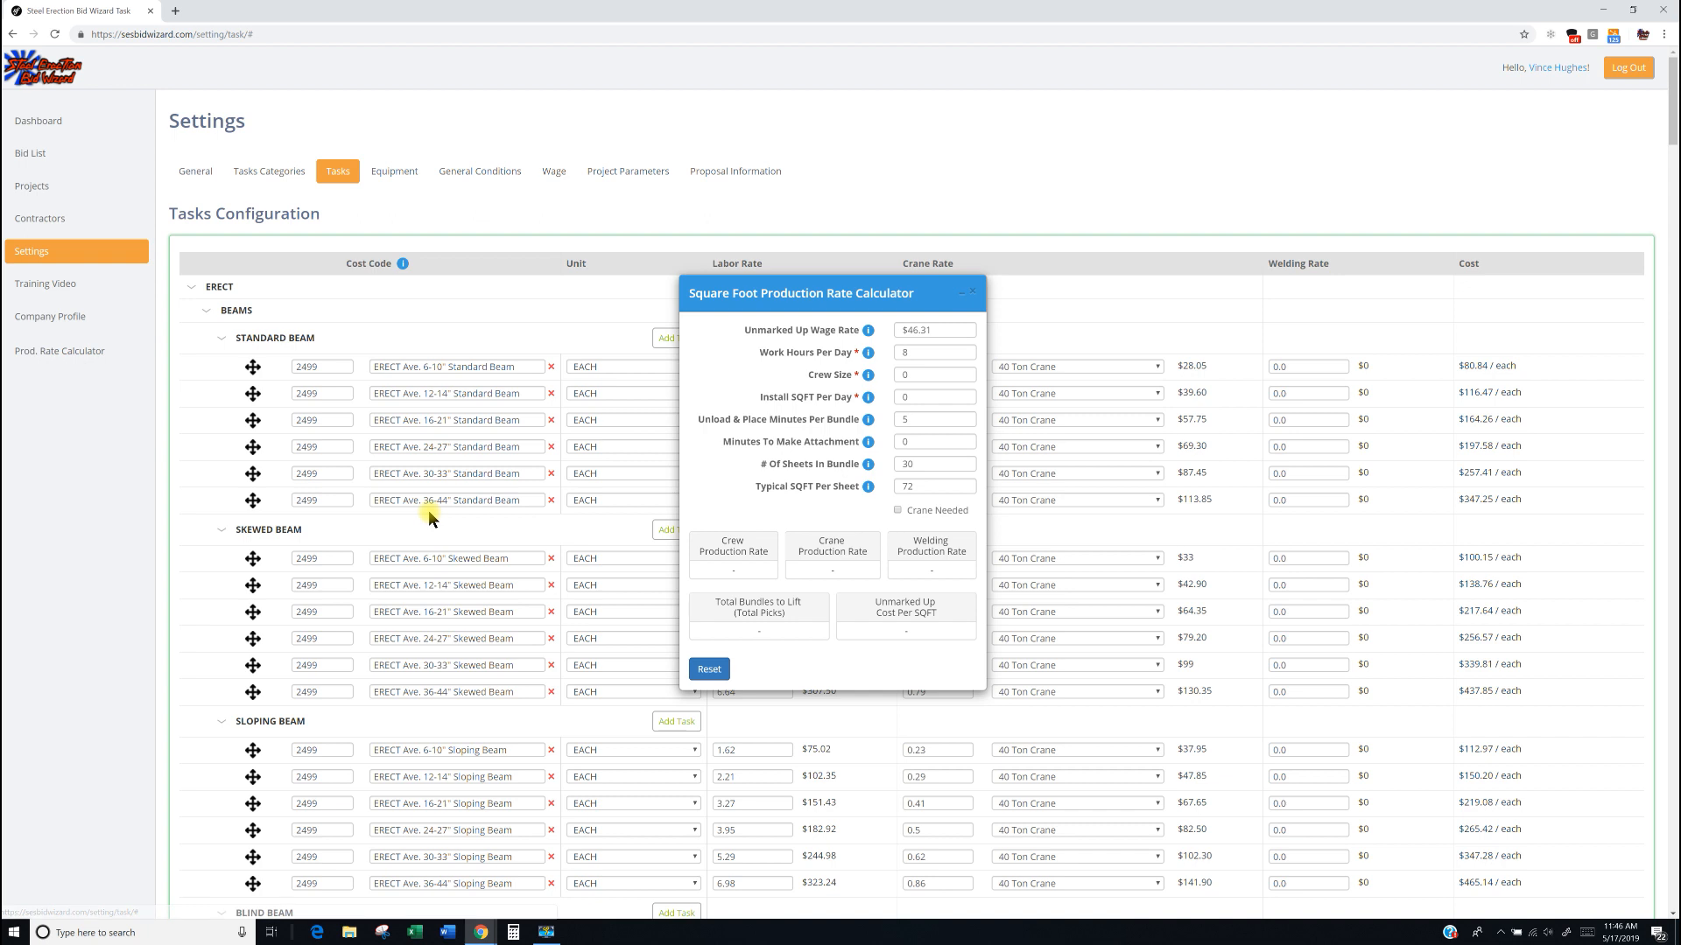
click(904, 377)
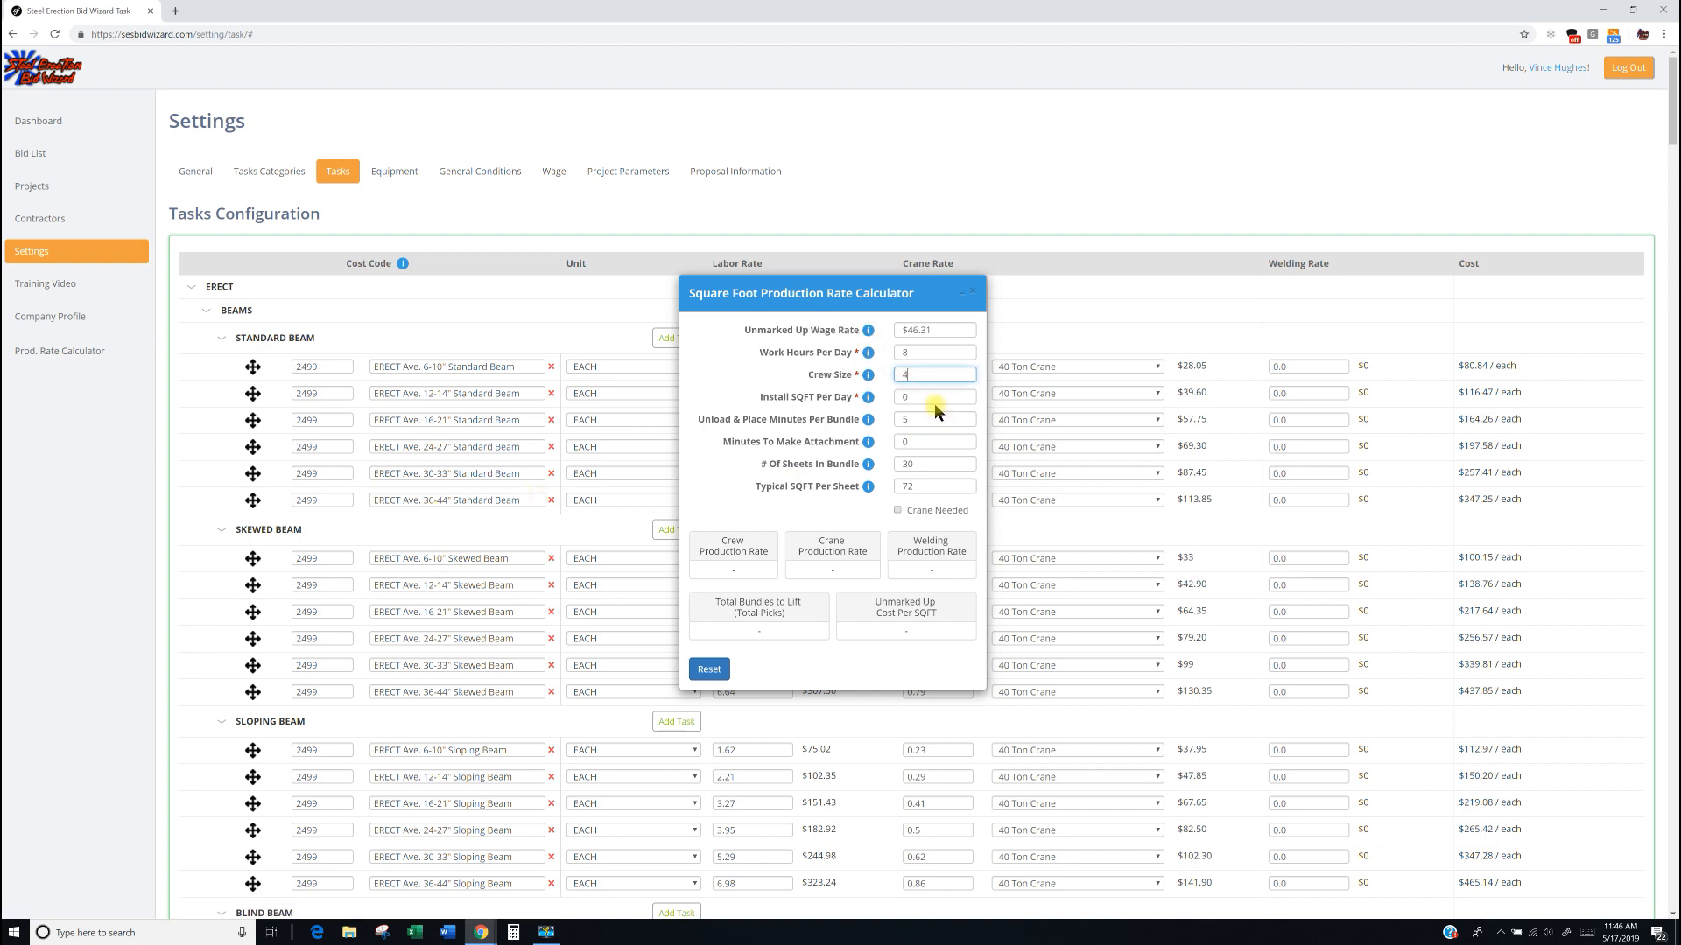
text(4)
key(Tab)
text(3,500)
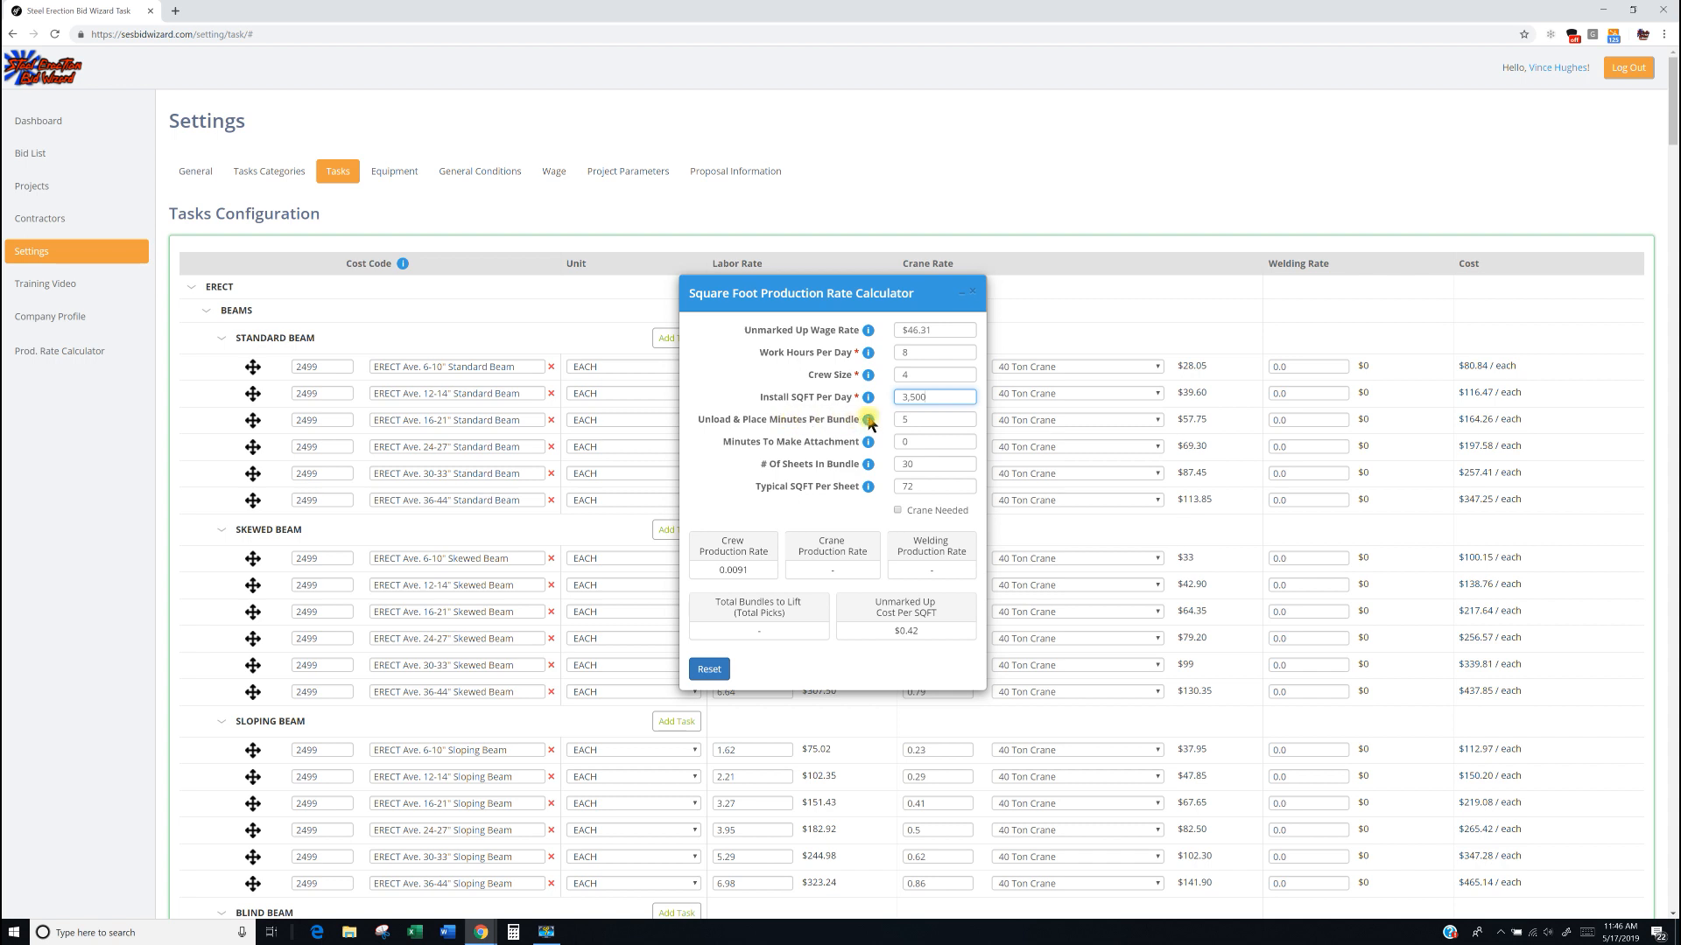
Enable the Crane Needed option in the Square Foot calculator.
click(911, 418)
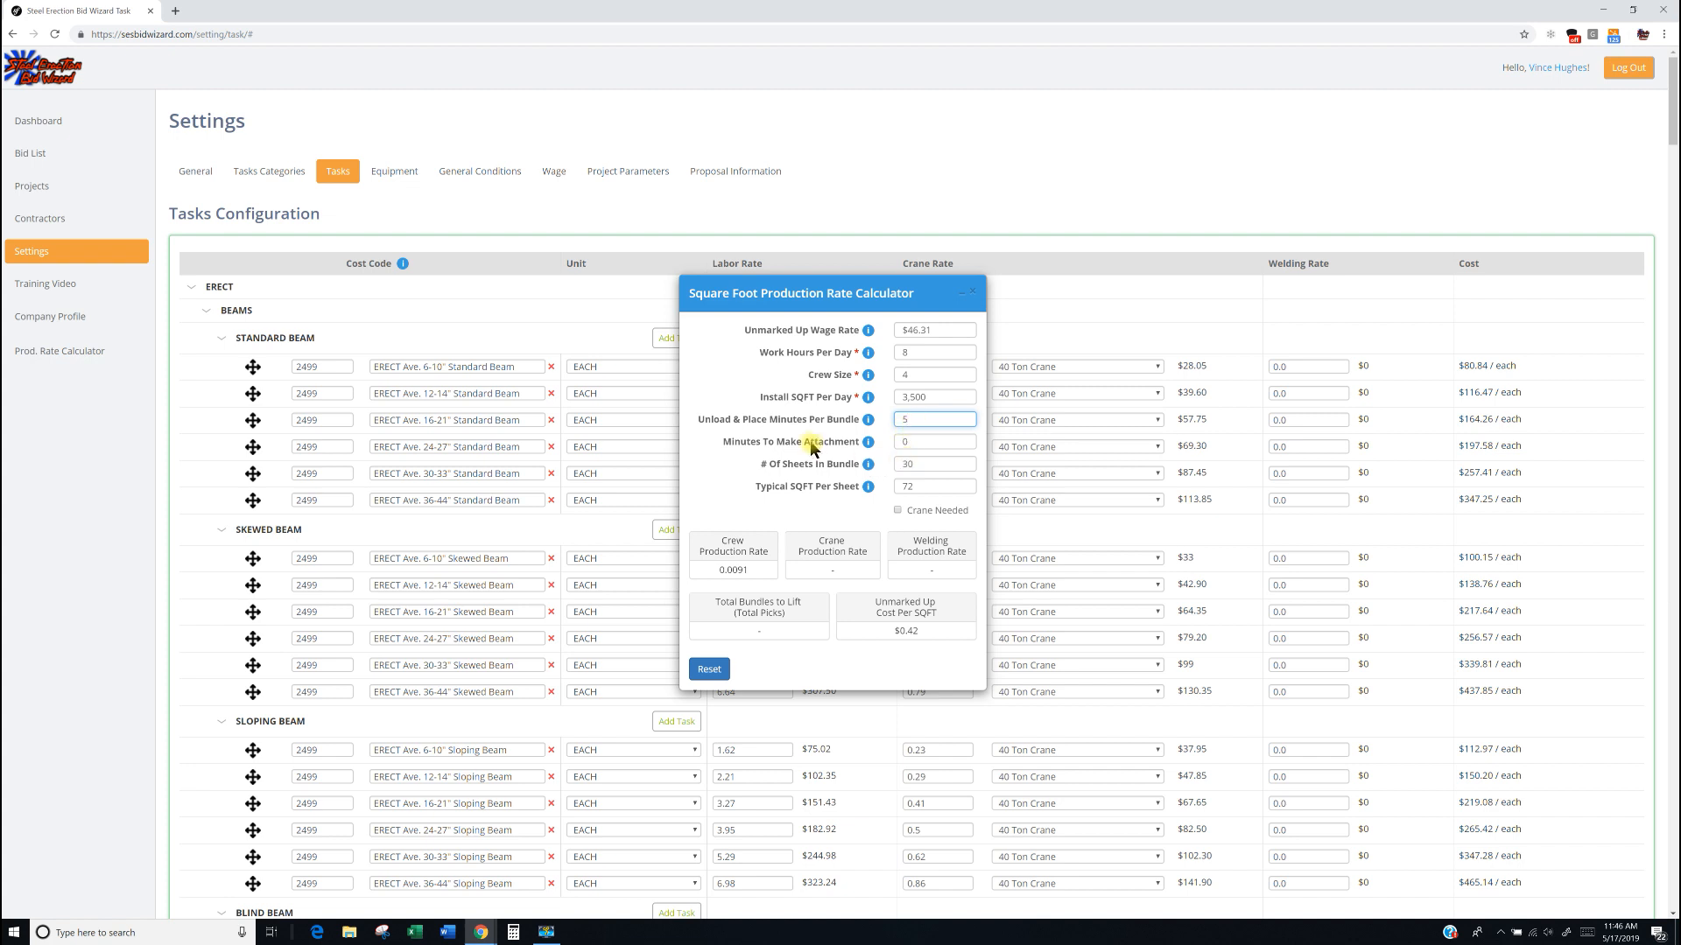
key(Tab)
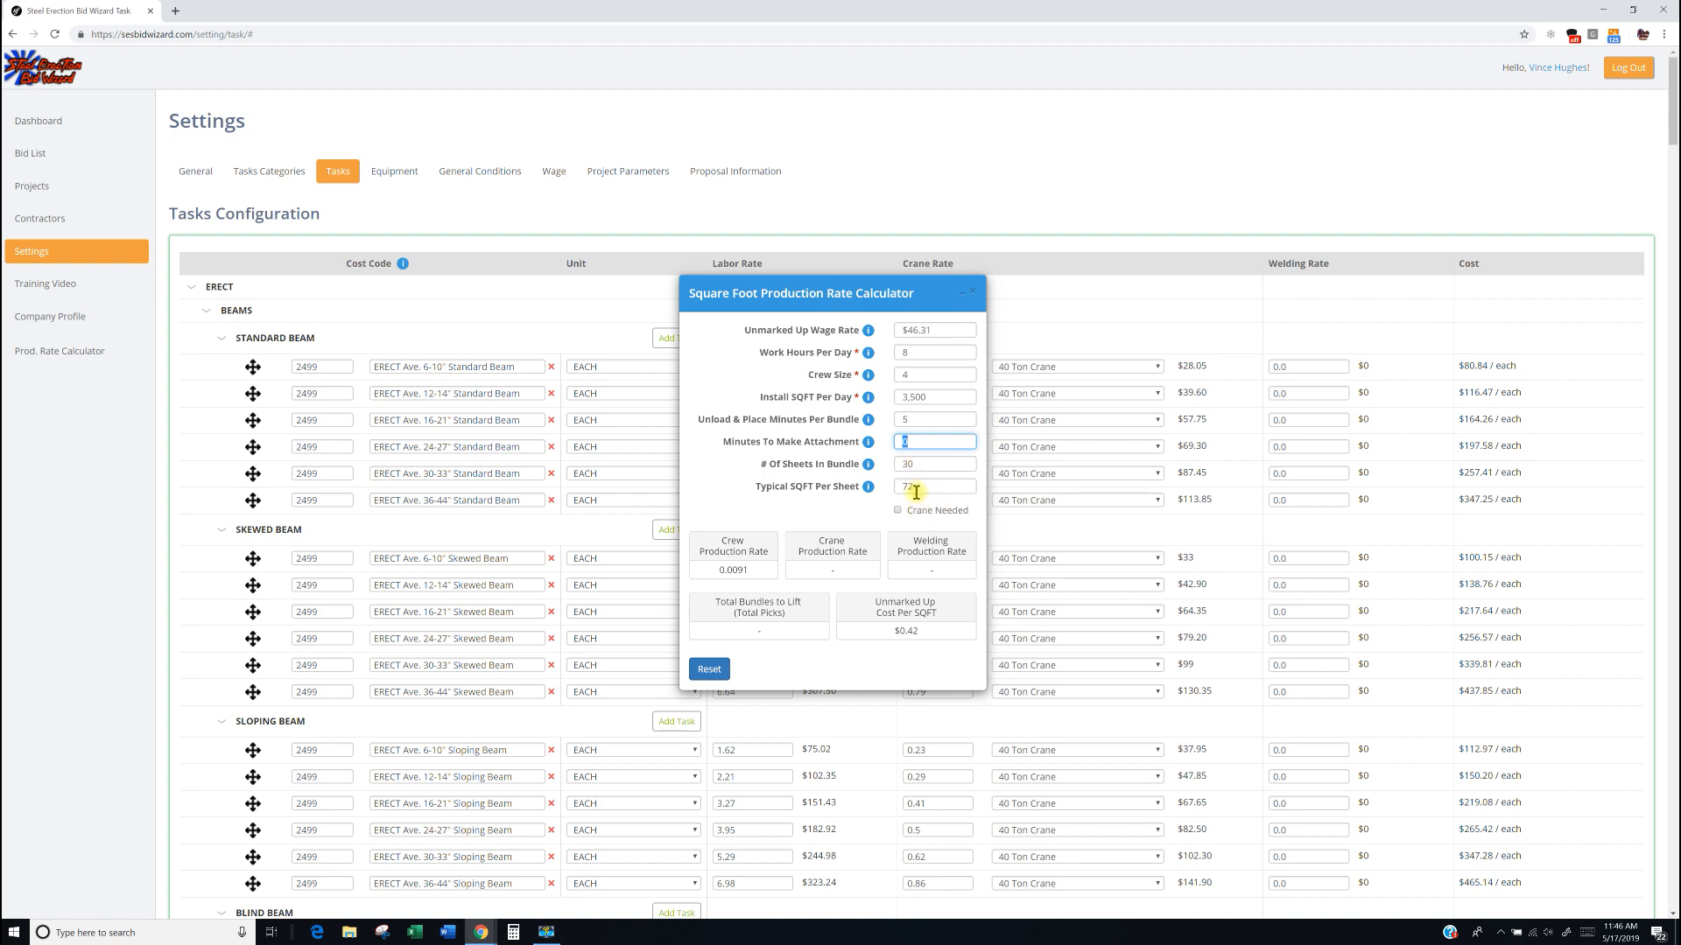
click(839, 495)
click(898, 512)
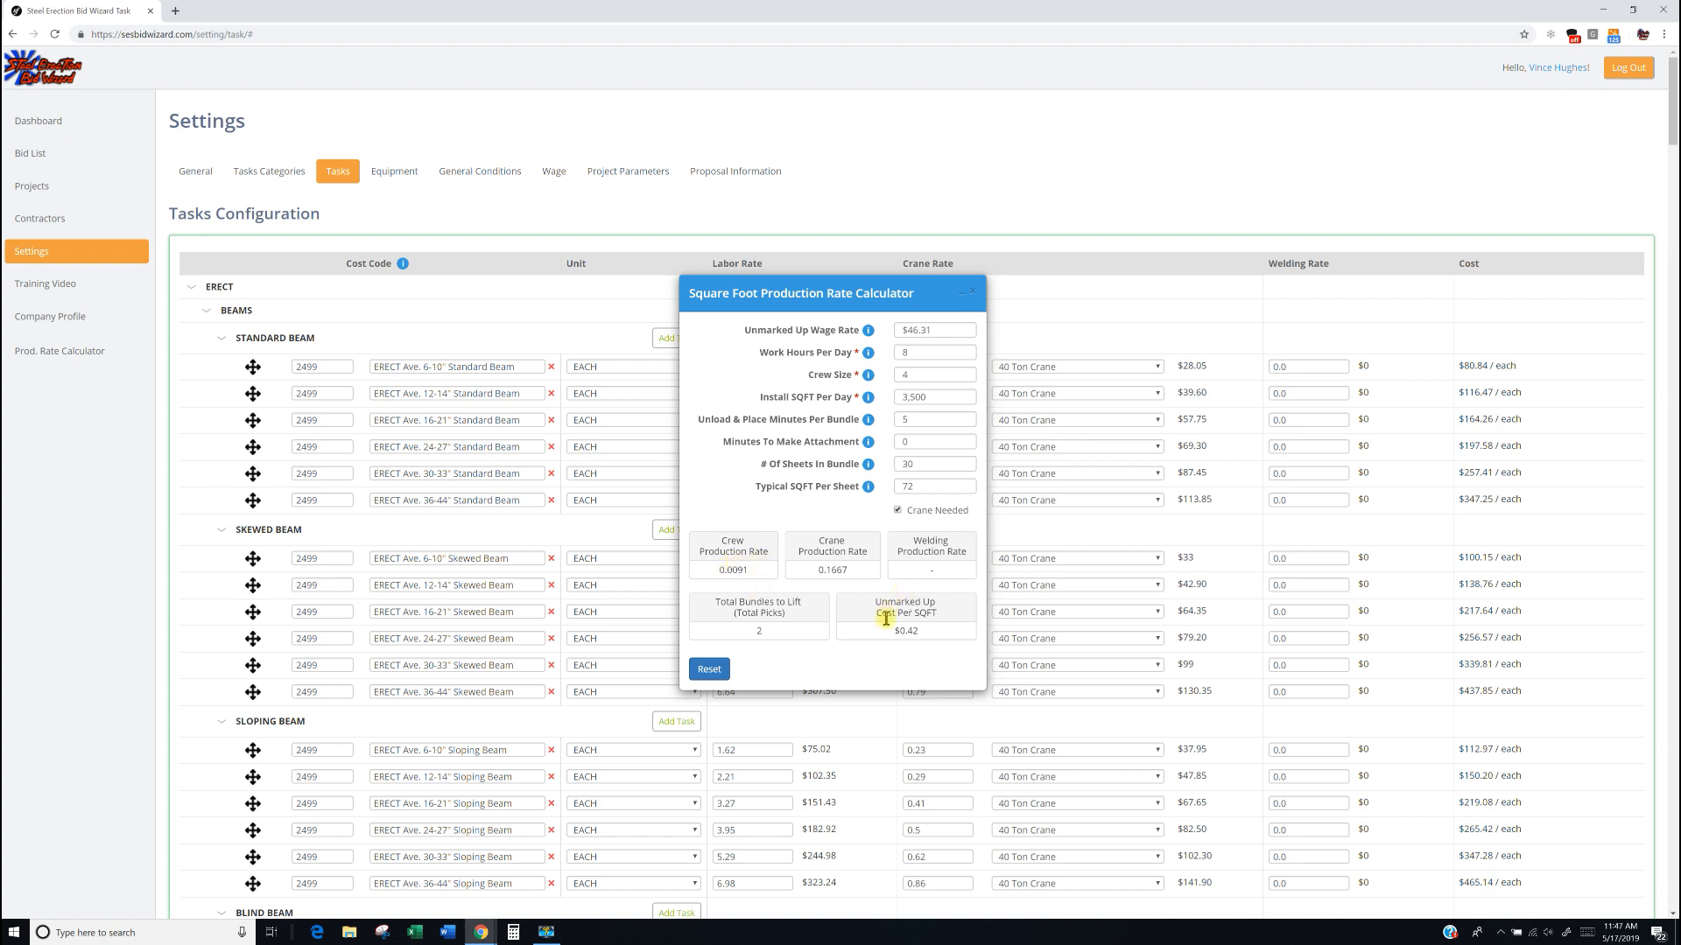
drag(928, 637, 892, 630)
click(839, 517)
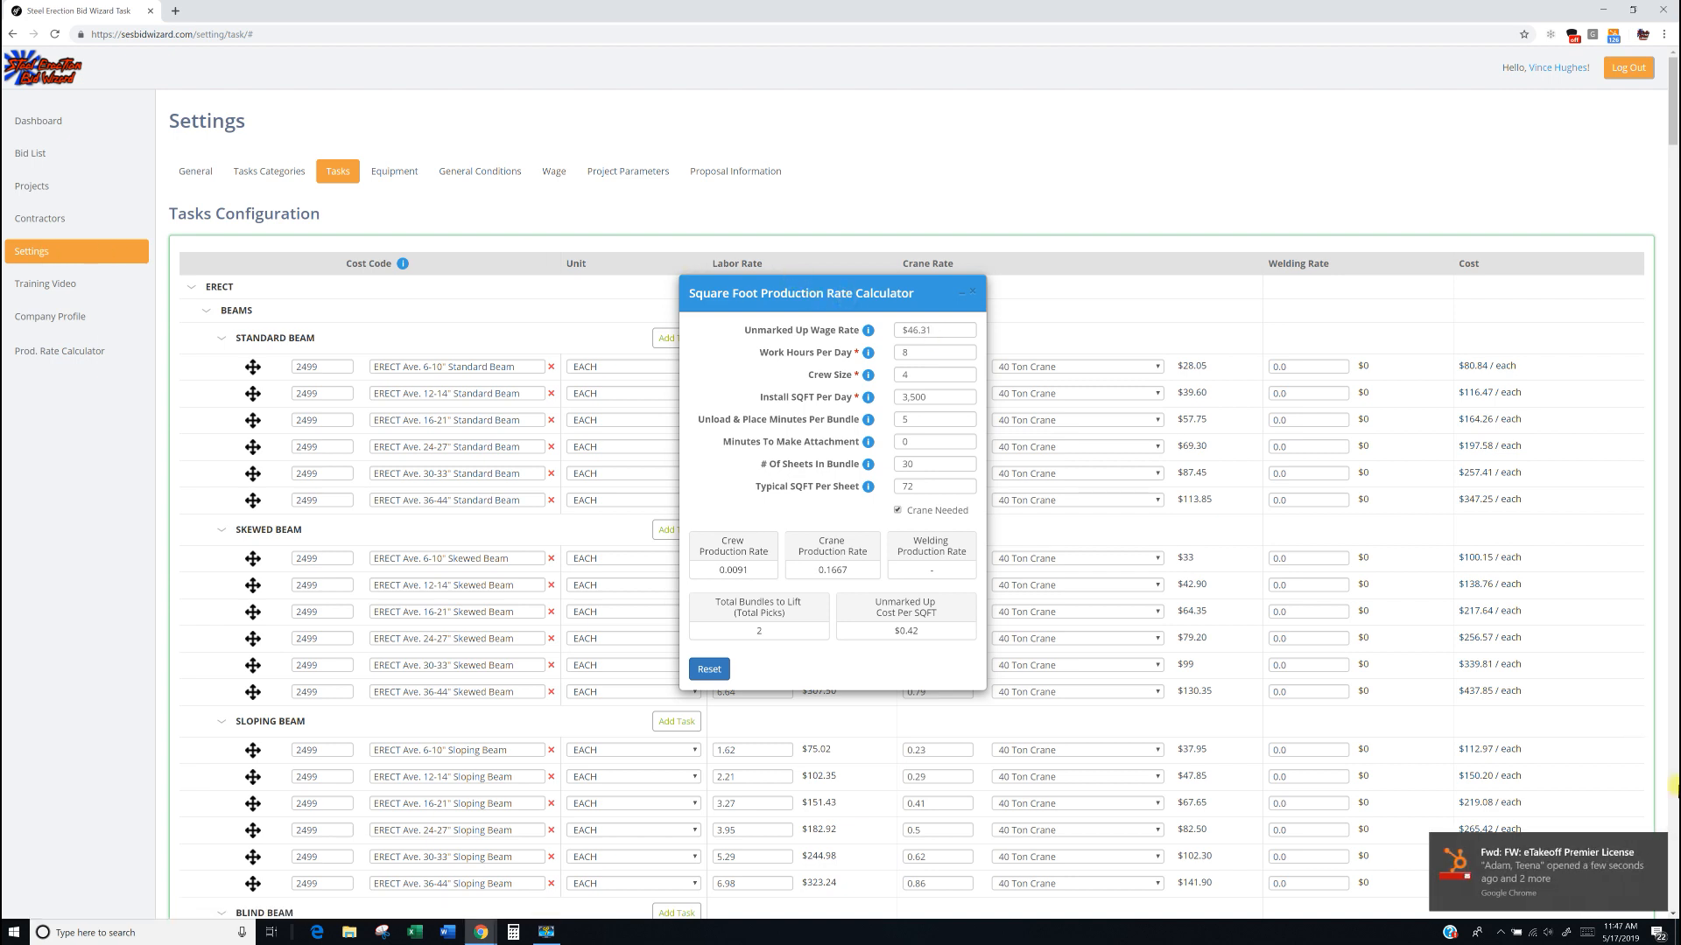
click(1656, 848)
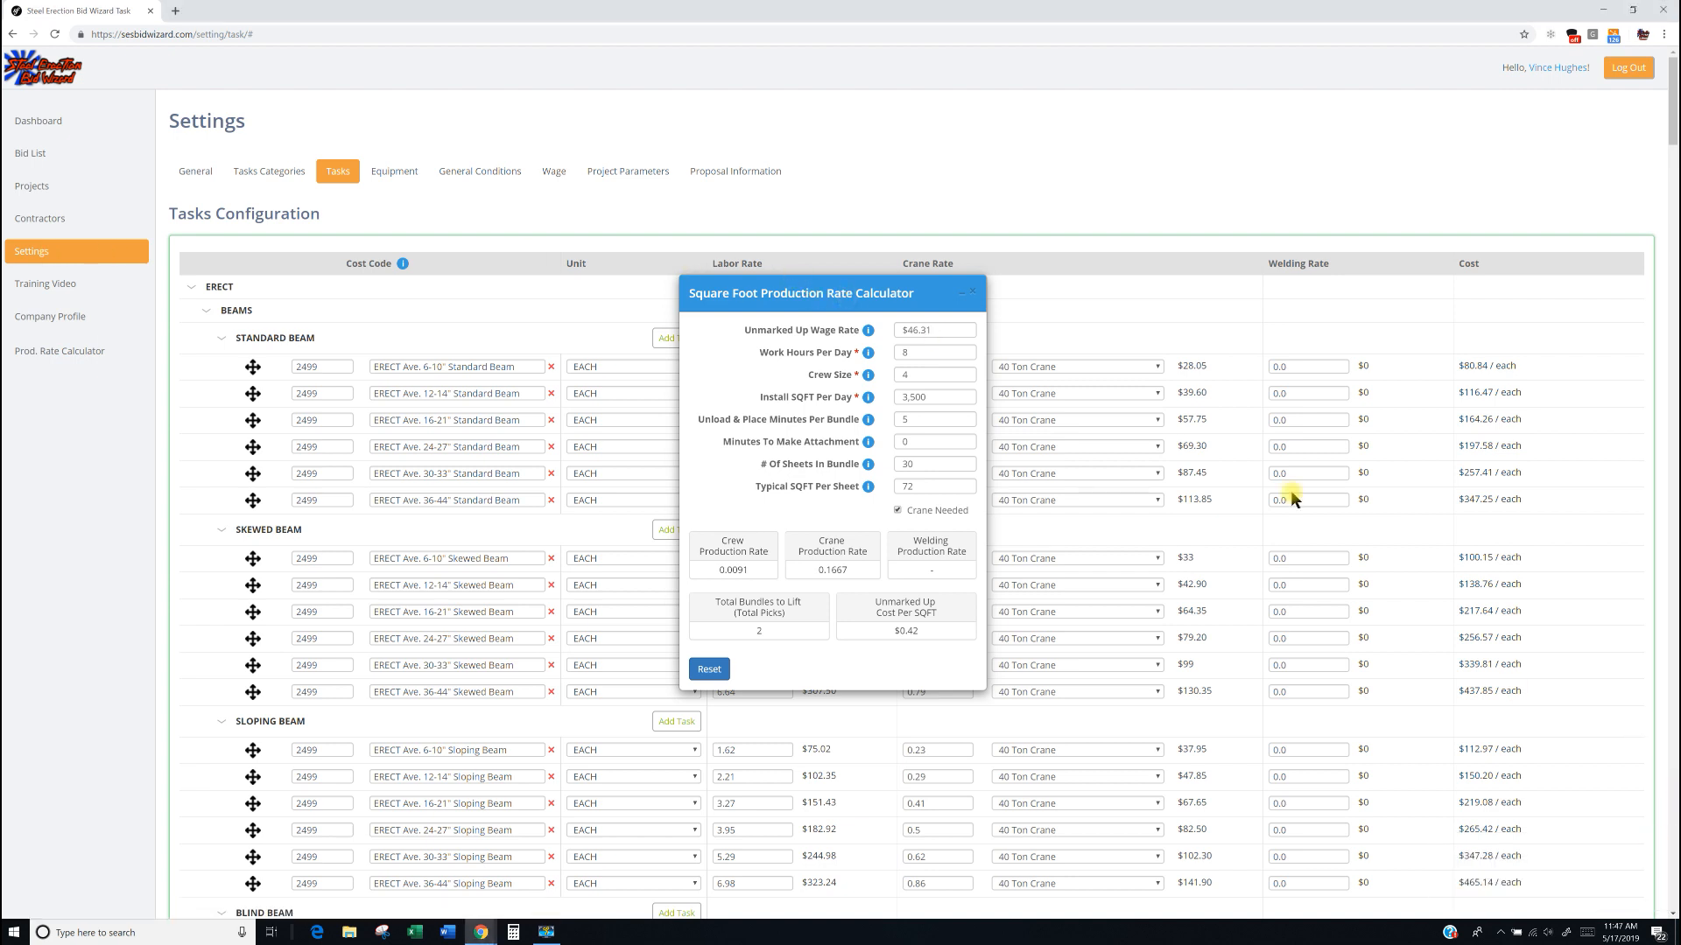
drag(767, 284, 765, 283)
drag(756, 385, 793, 496)
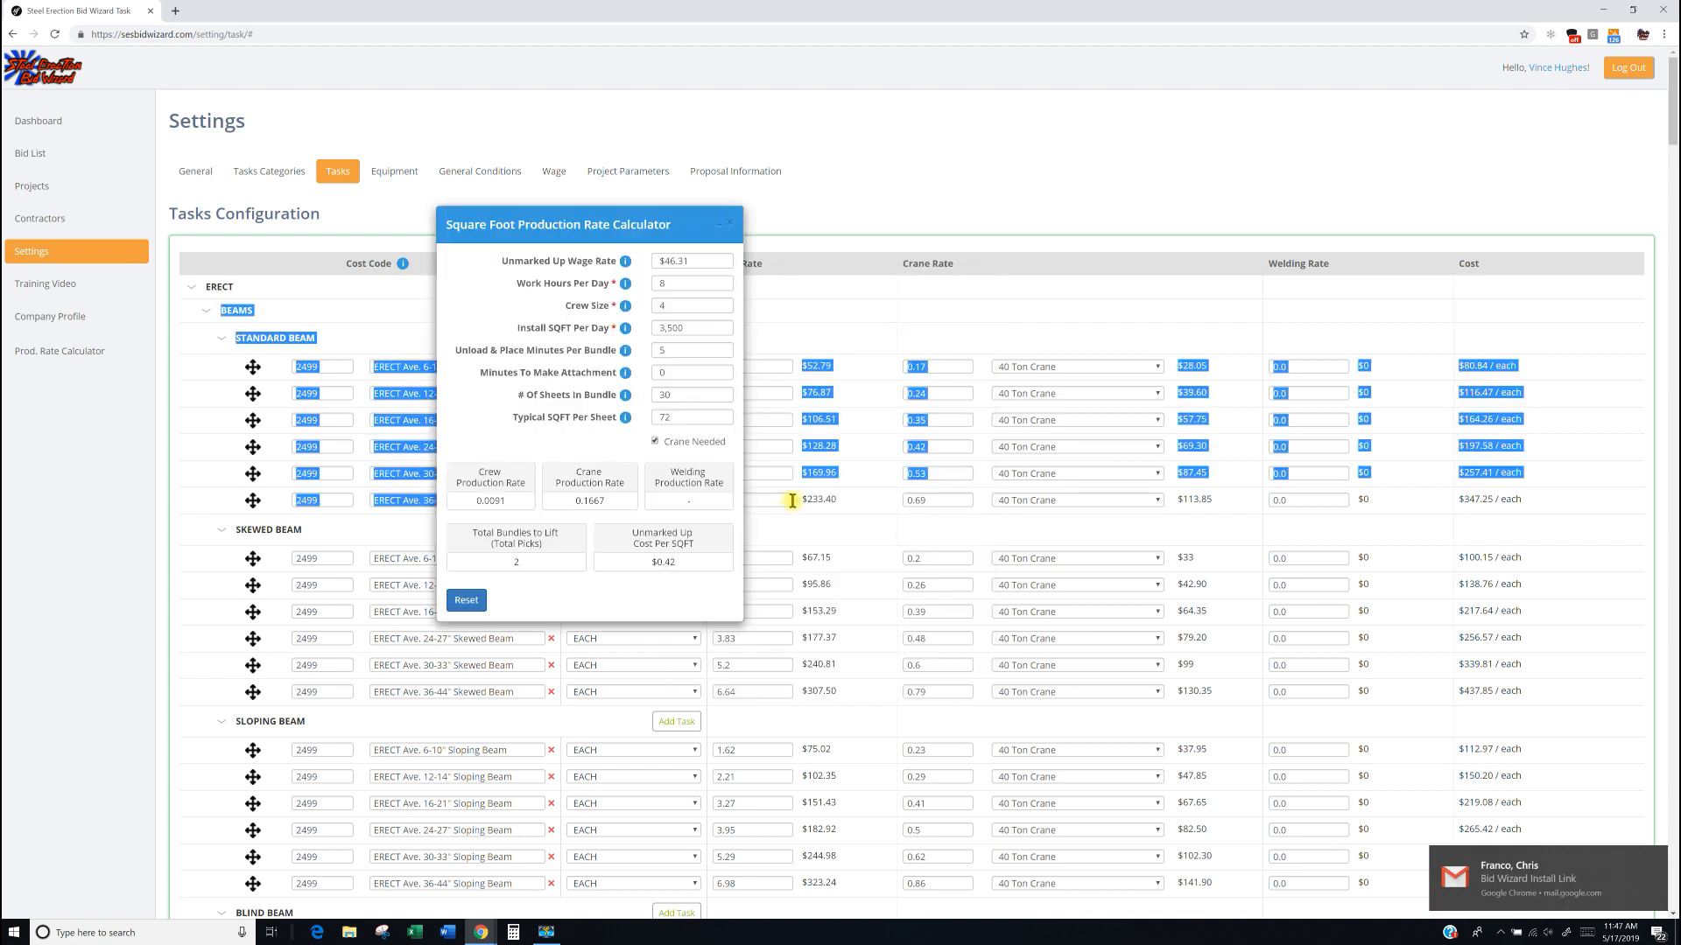
drag(620, 219, 1052, 158)
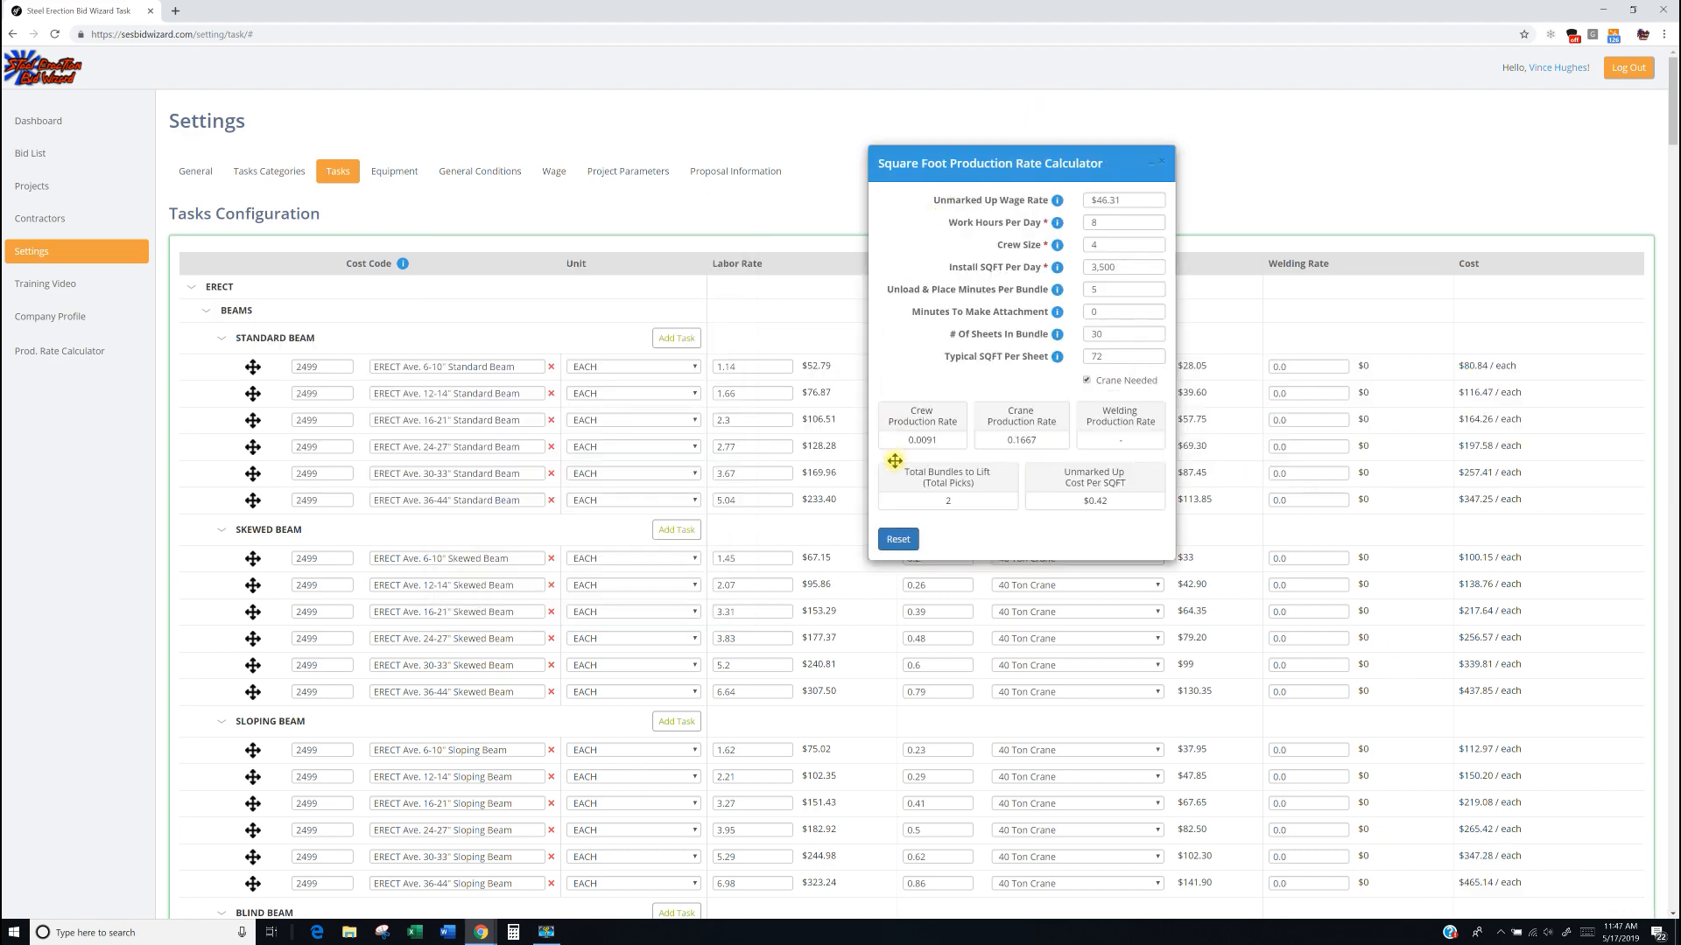
drag(1017, 164, 894, 461)
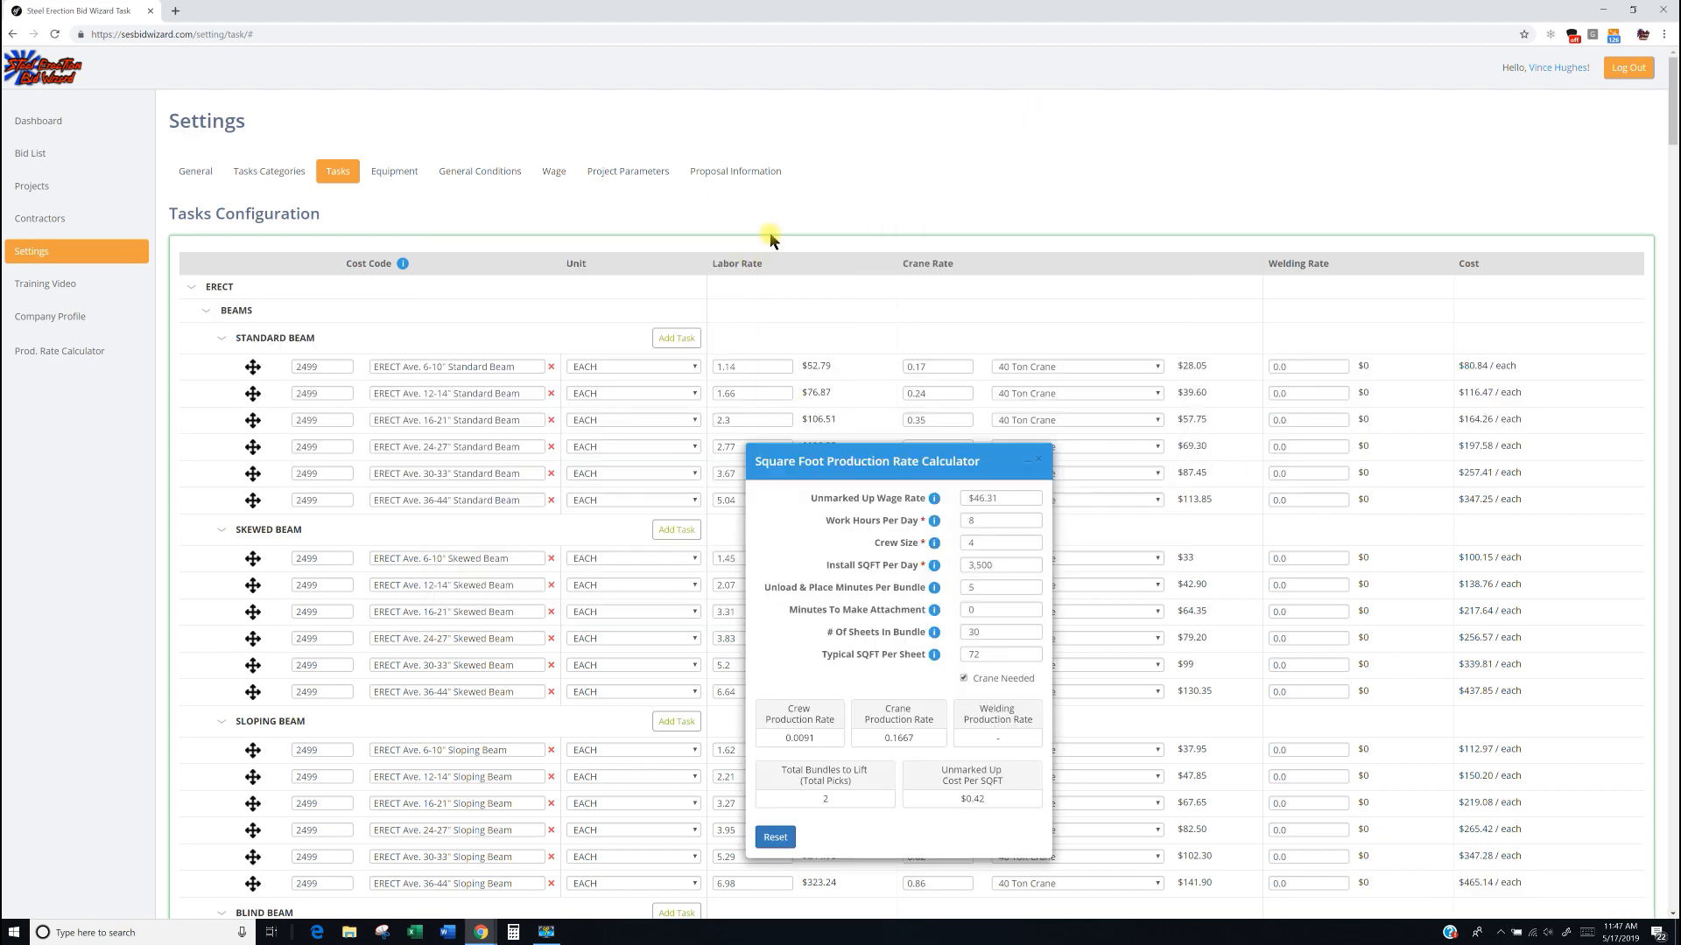
Close the Square Foot calculator and leave the settings page for the Bid List without saving.
click(1039, 459)
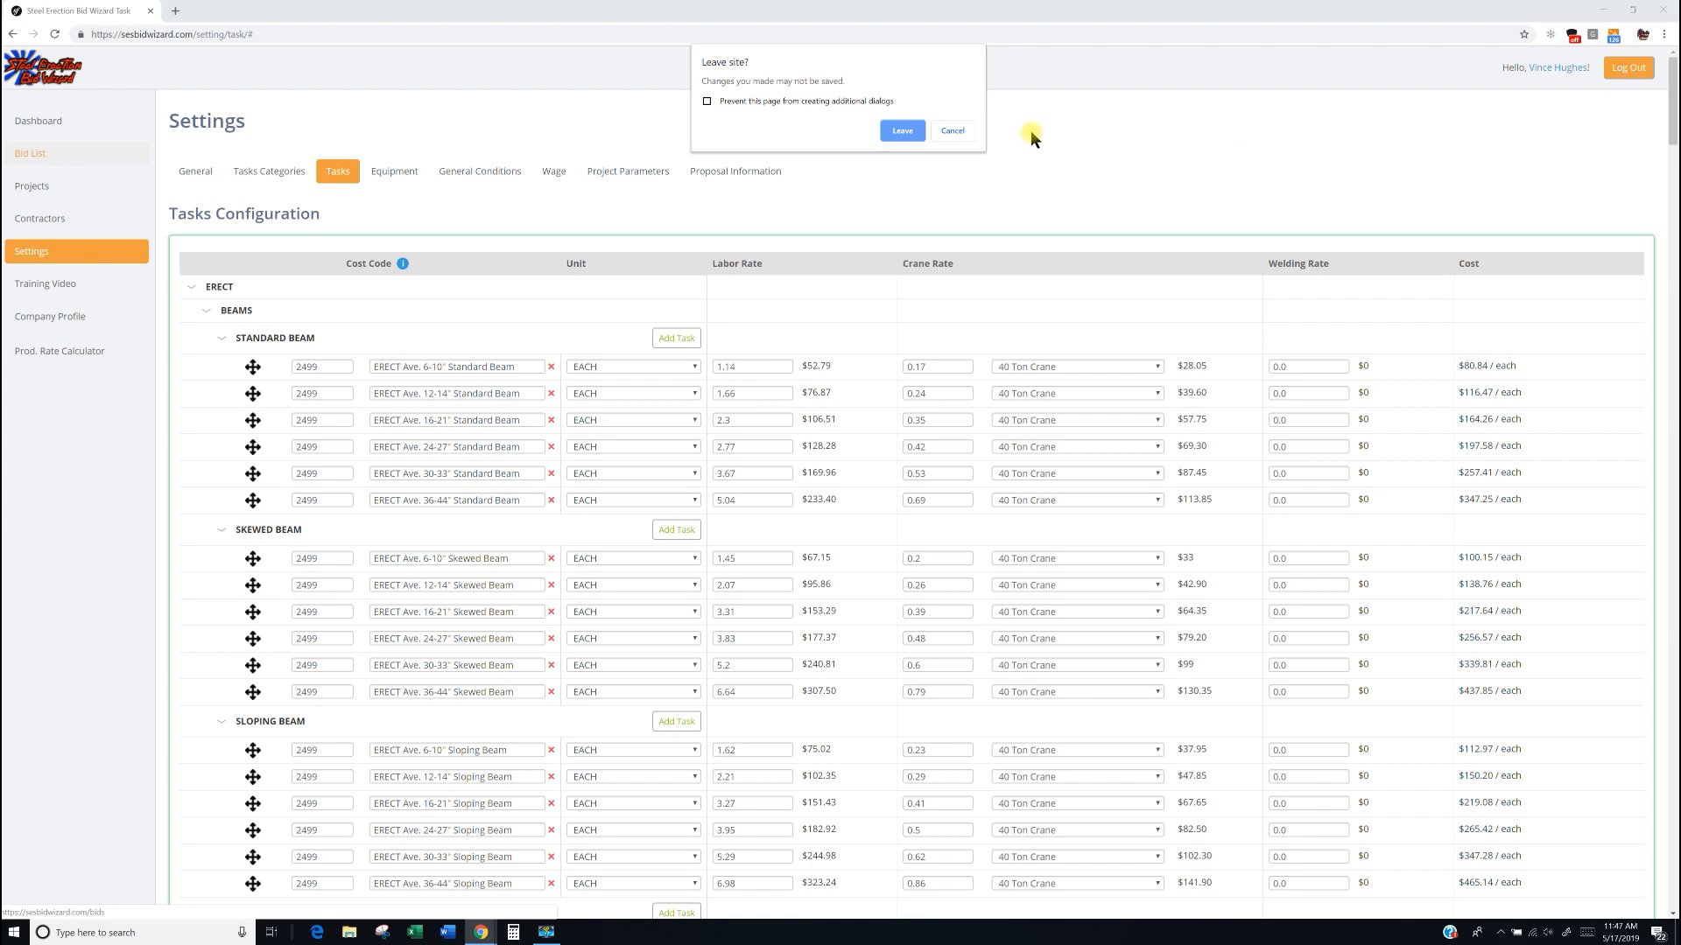
click(901, 133)
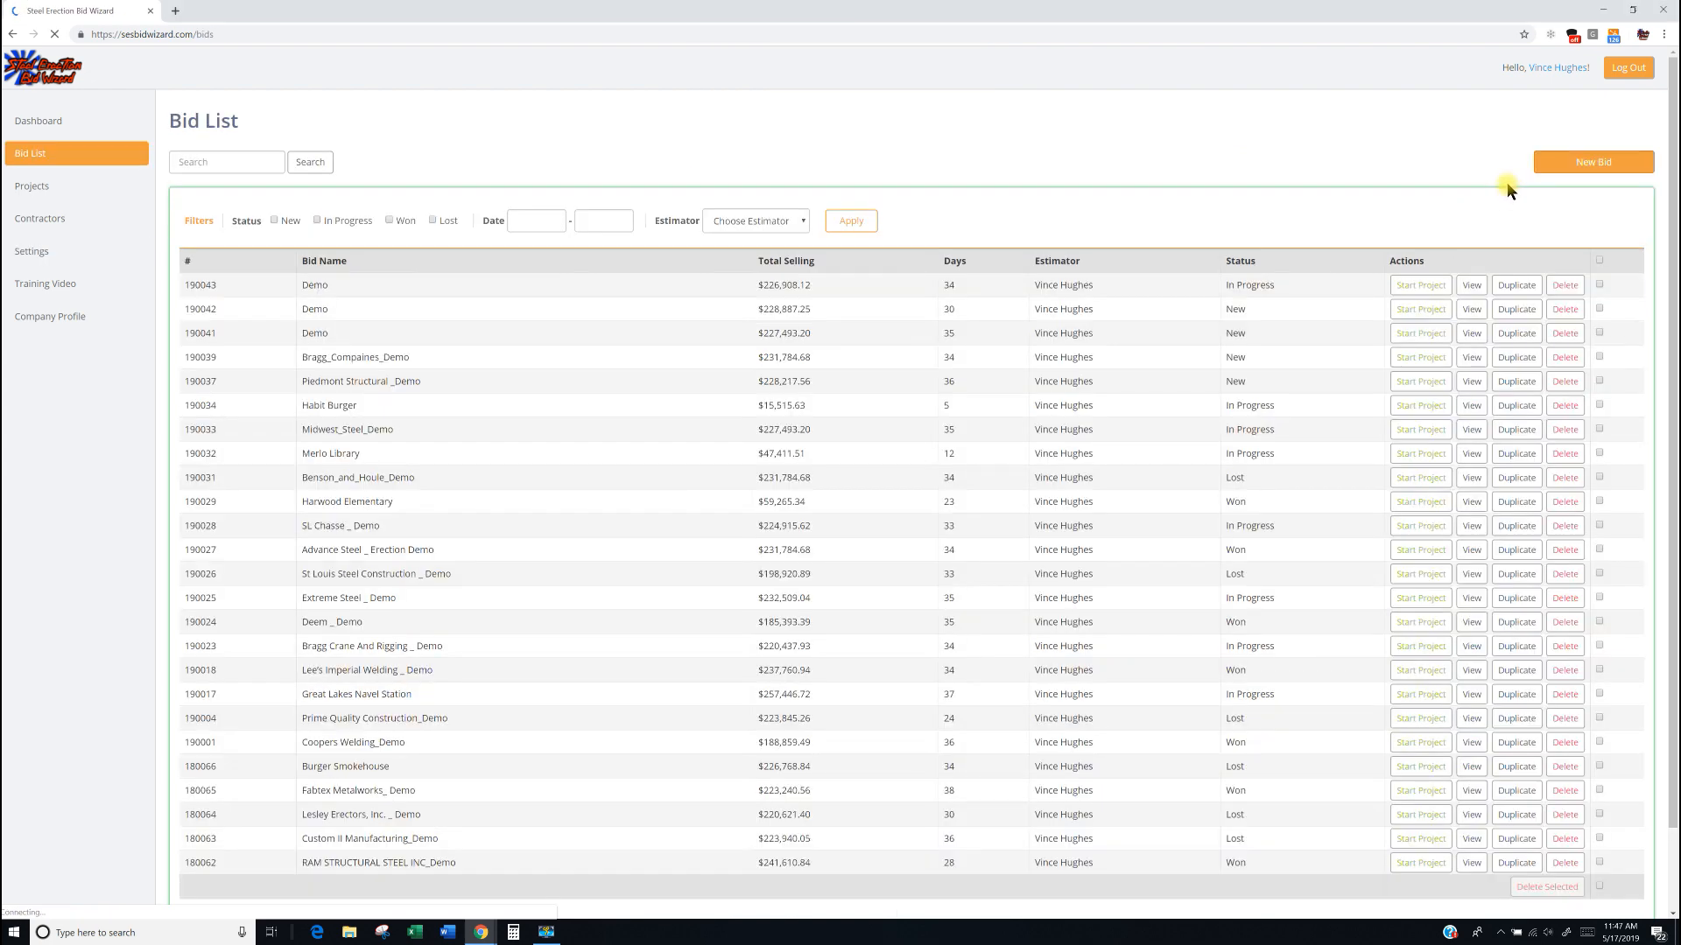
Start a new bid and expand the ERECT task group in the Tasks Configuration section.
click(1573, 170)
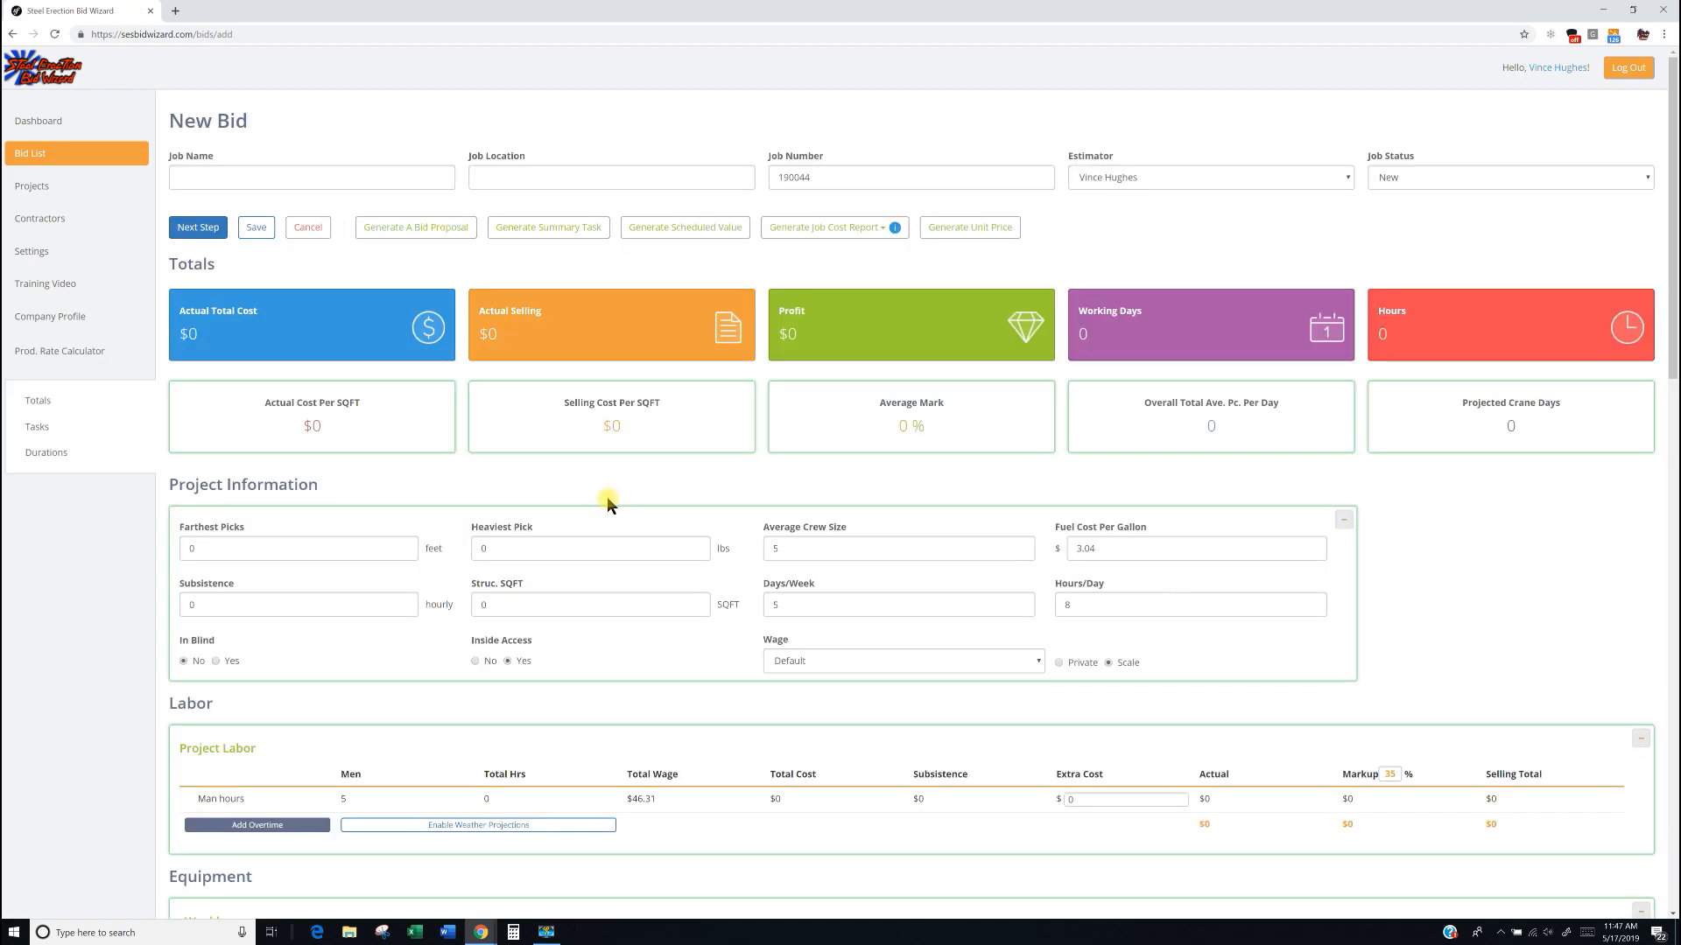
scroll(596, 497, down, 20)
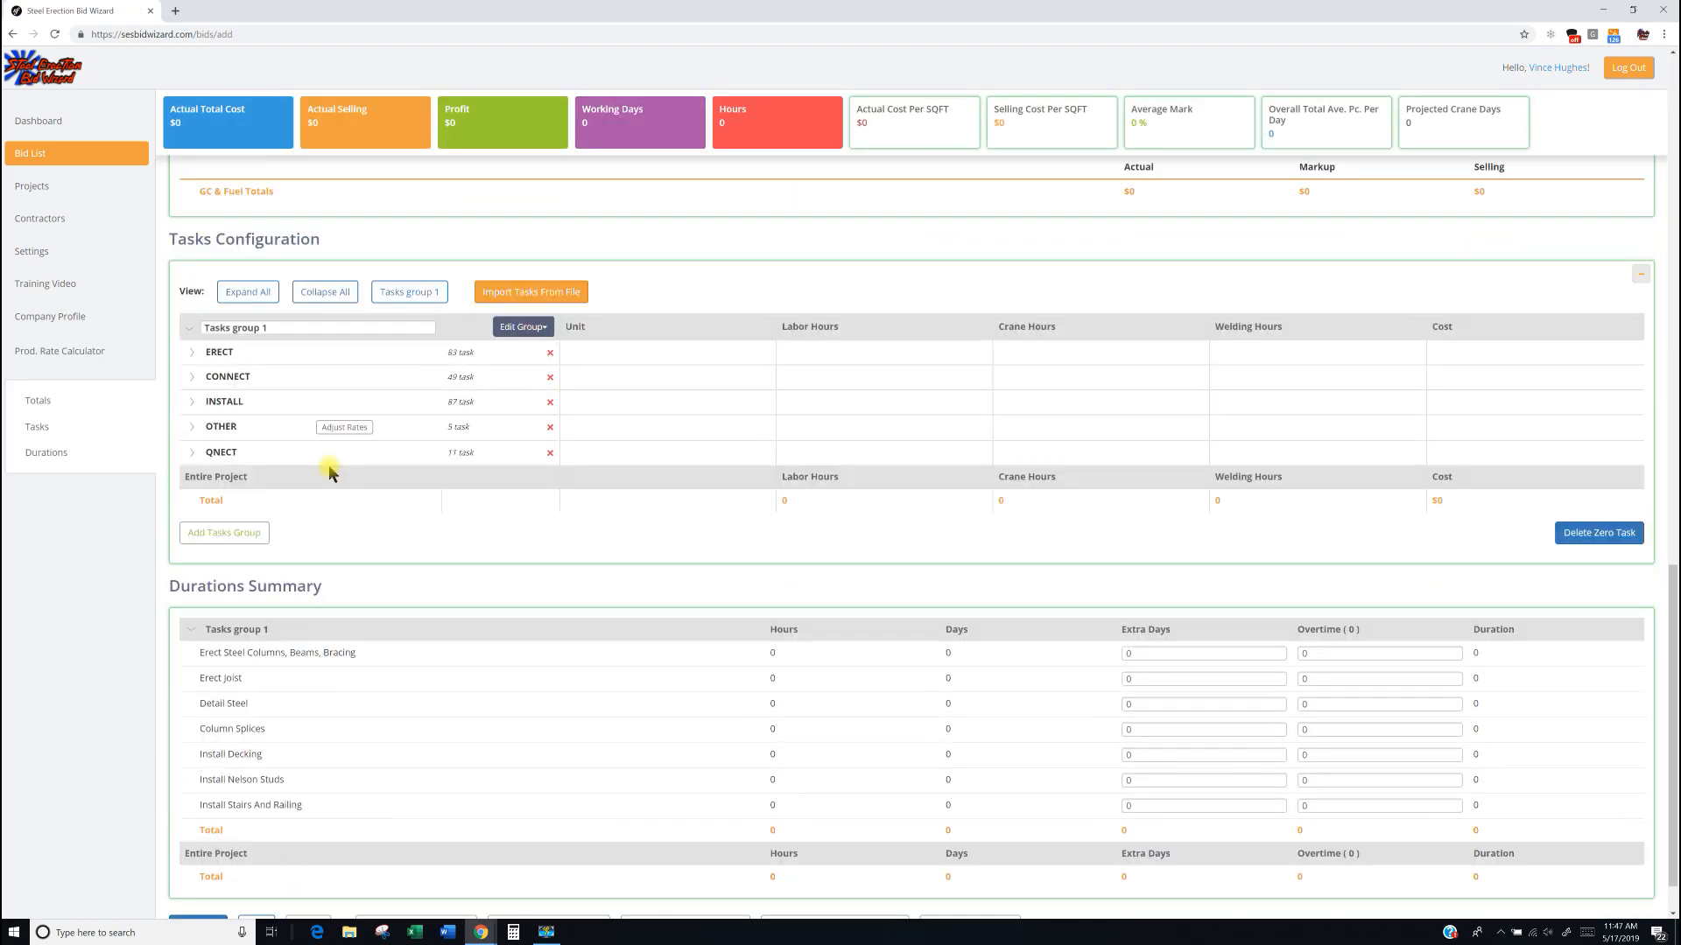
click(198, 353)
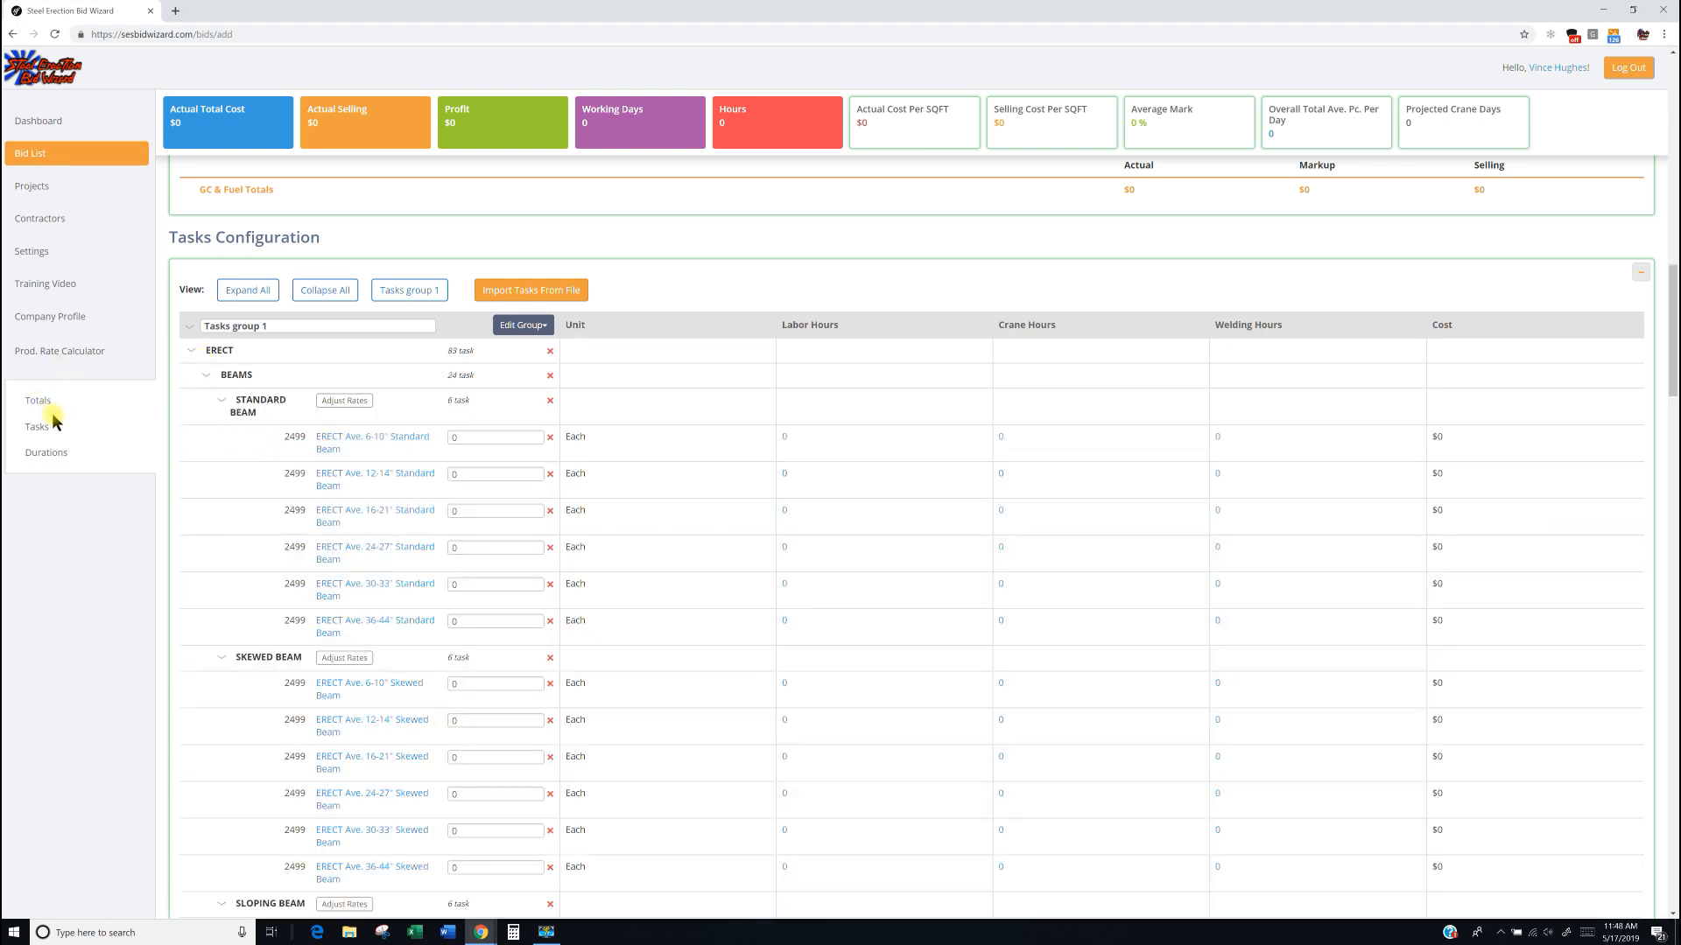
Open the Count Tasks Production Rate Calculator from the bid page and reposition it over the ERECT task list.
click(50, 360)
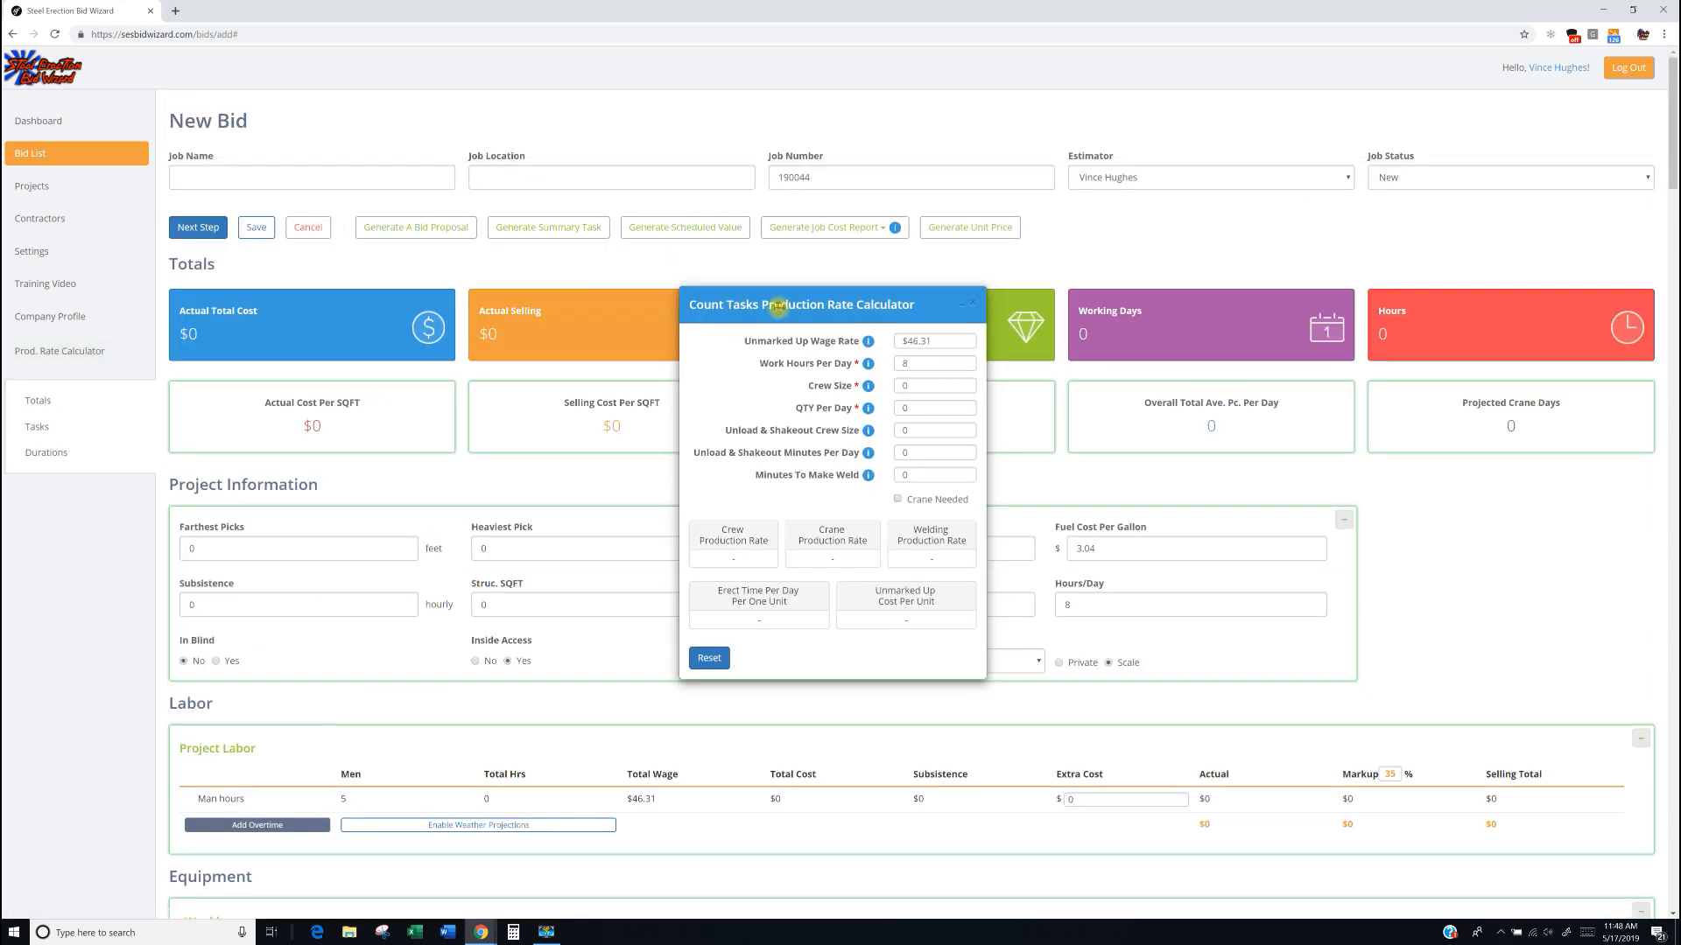
scroll(548, 560, down, 6)
scroll(552, 567, down, 10)
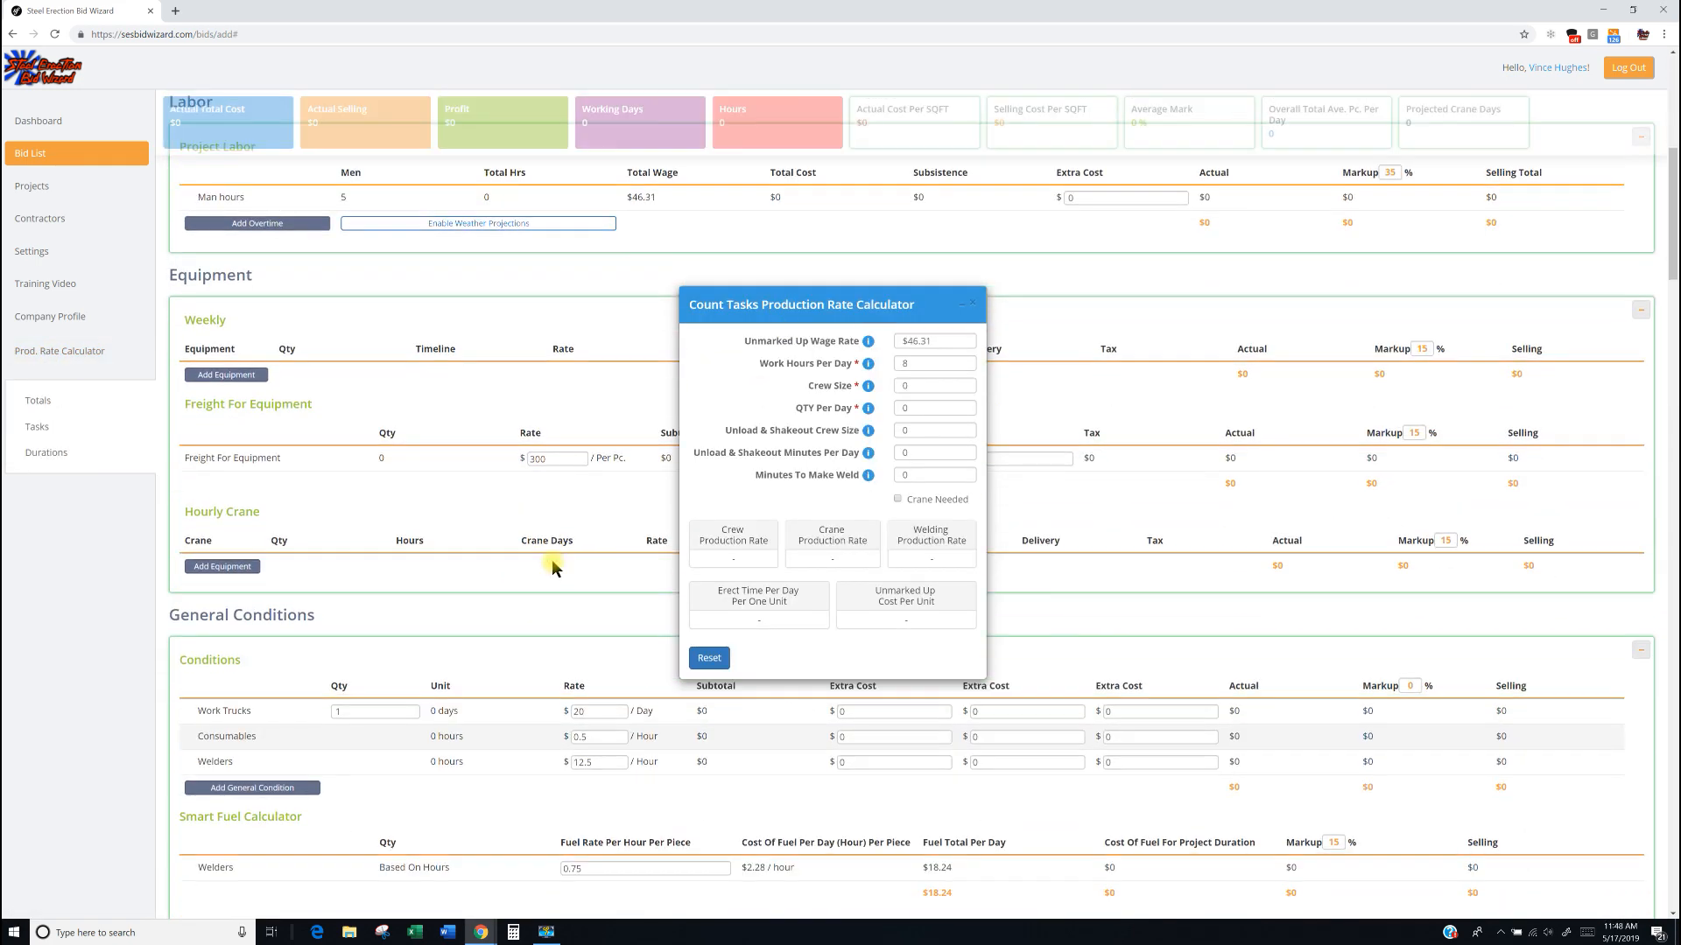
scroll(554, 564, up, 3)
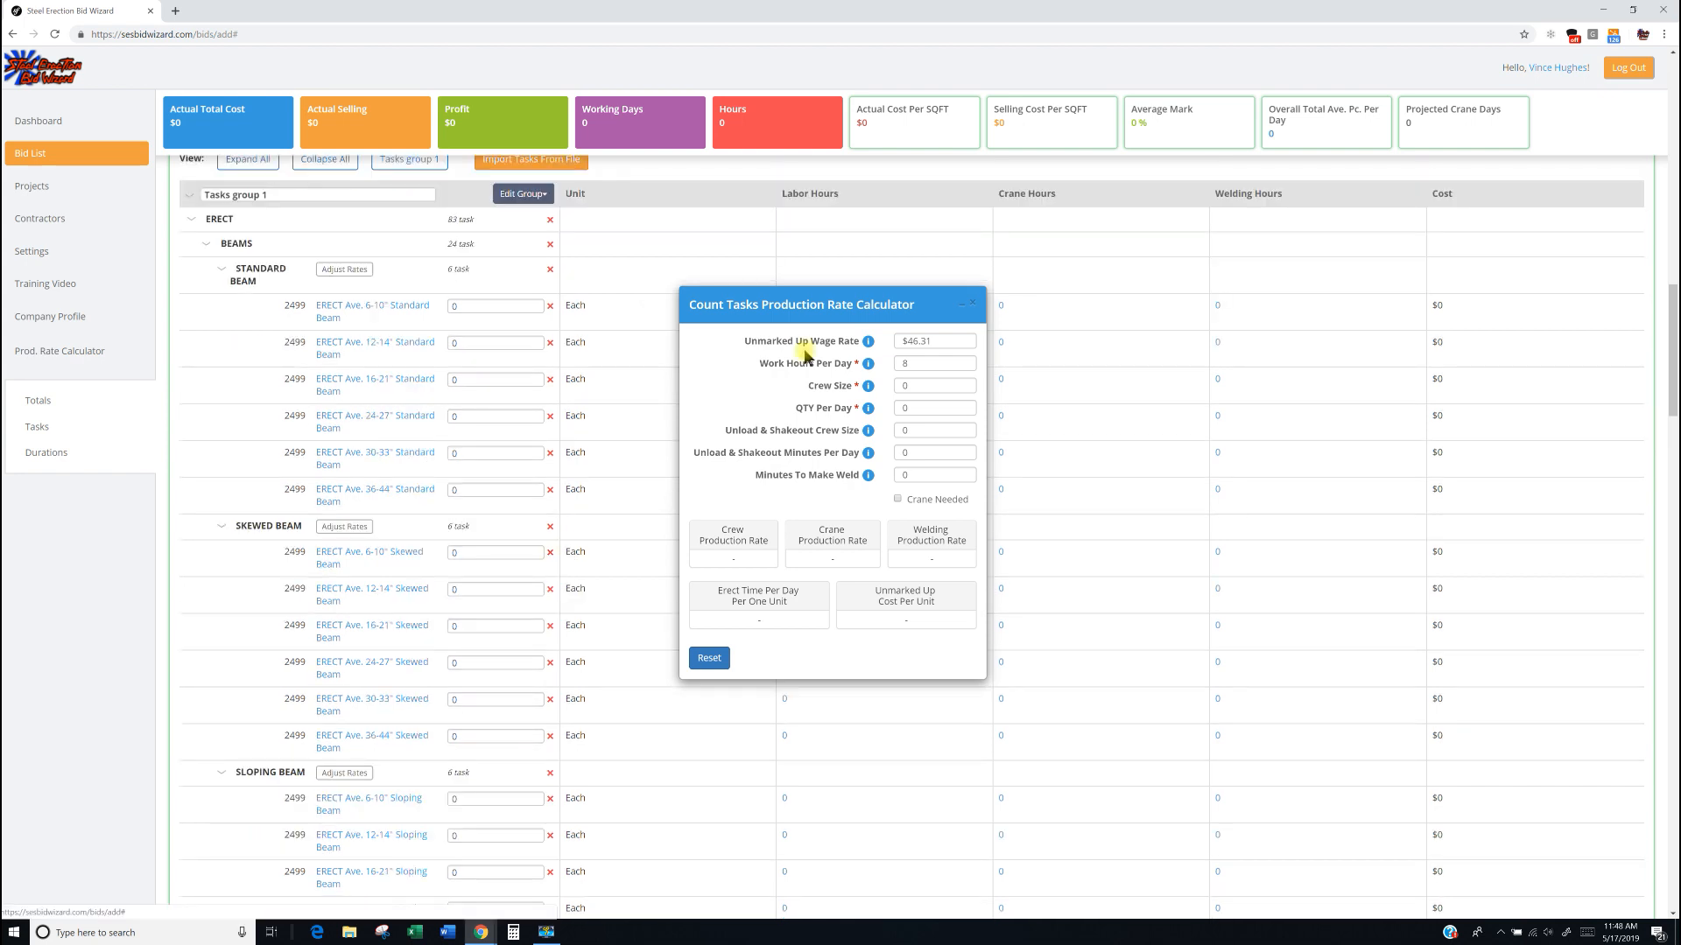
drag(814, 306, 831, 492)
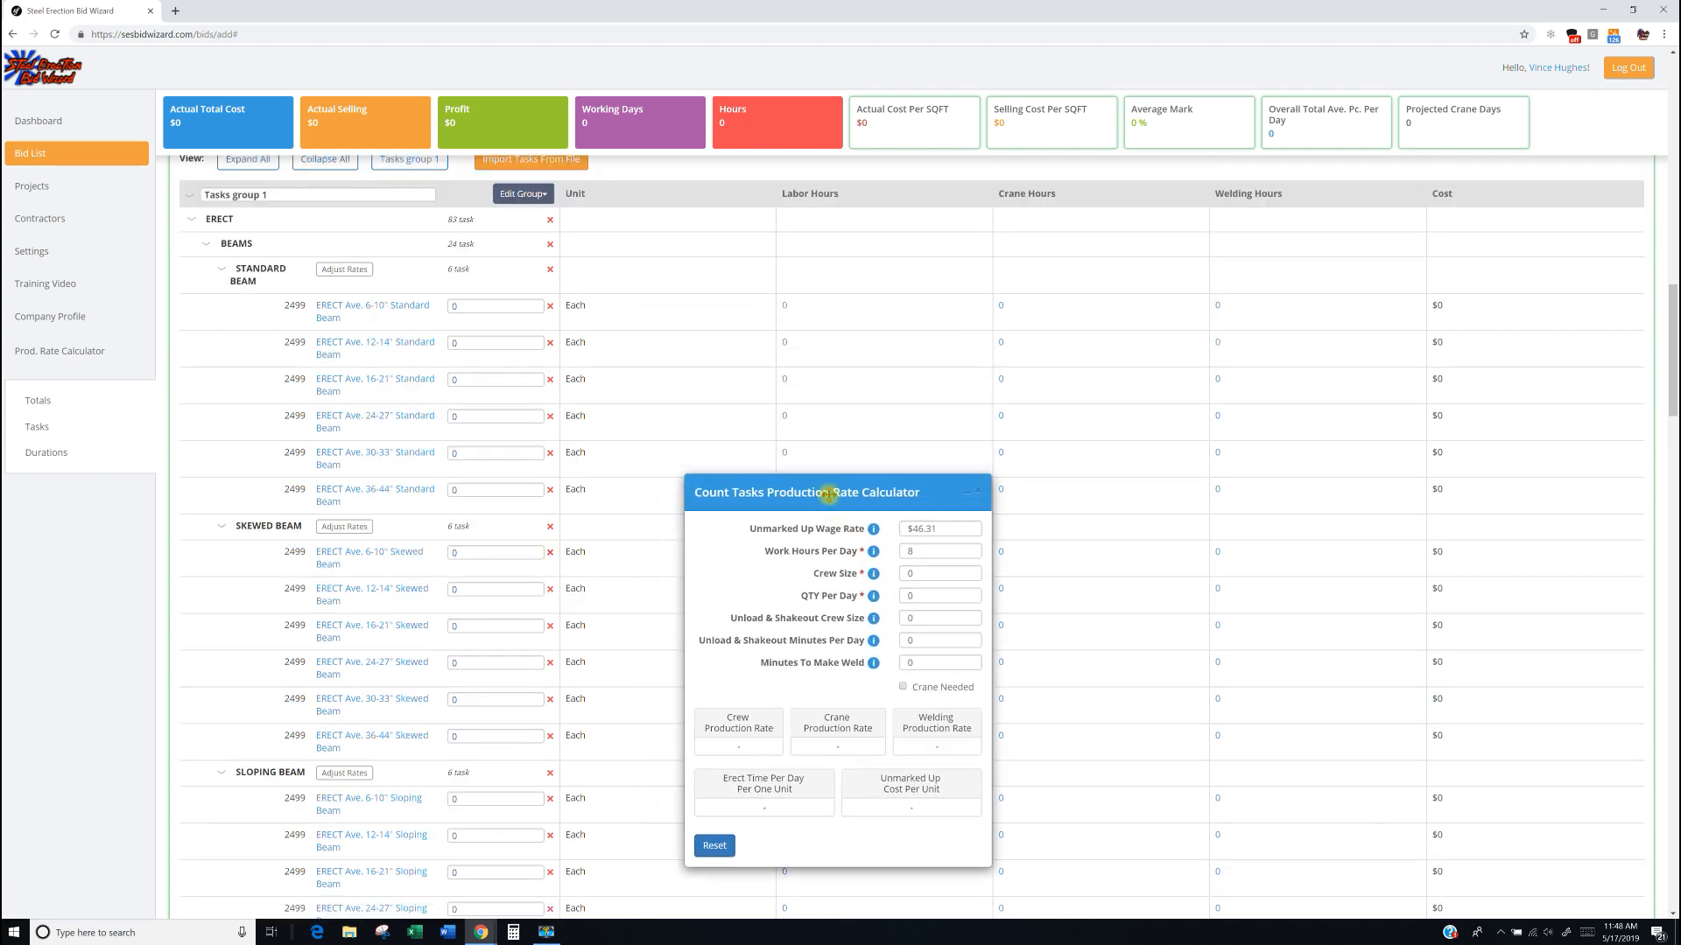